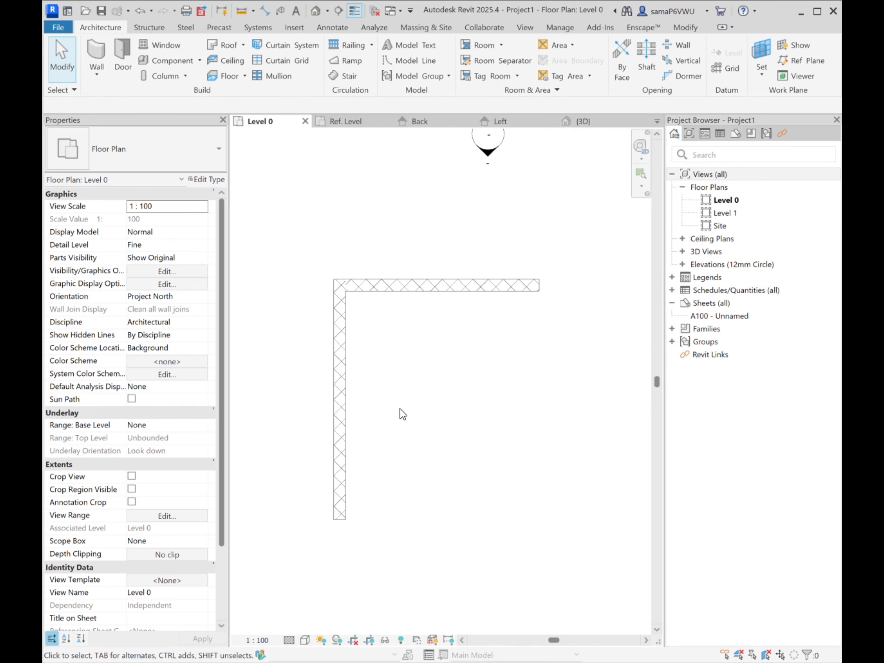
# Copy the top horizontal wall straight down twice, placing one copy about 4300 below it and another about 1900 further down.
pyautogui.scroll(-1, 401, 413)
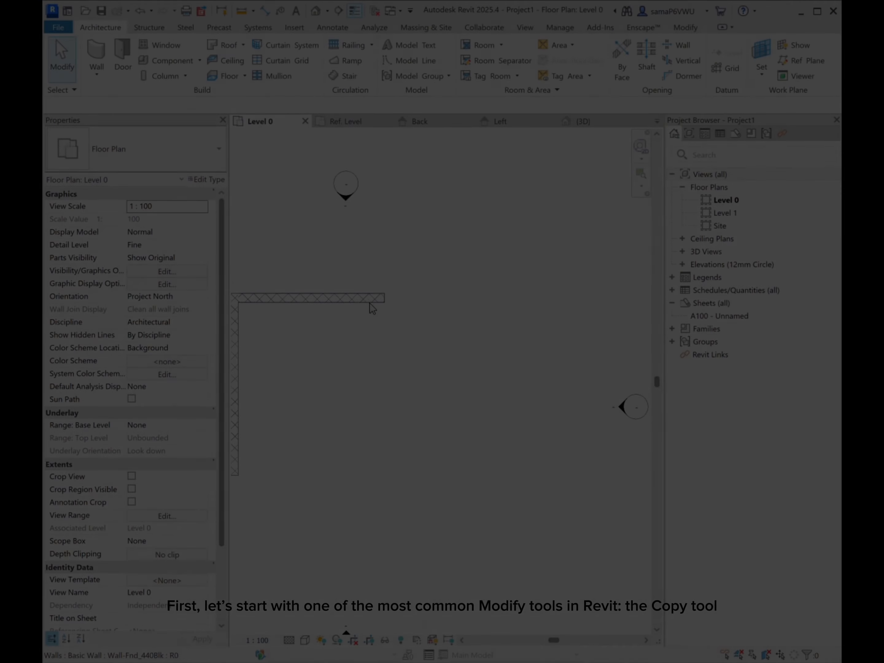
pyautogui.click(368, 300)
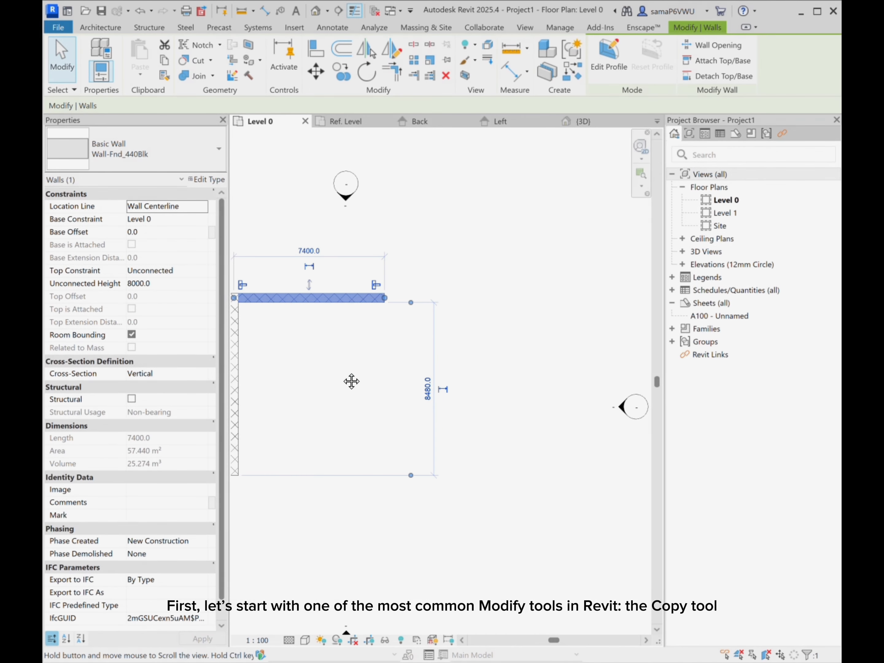
pyautogui.moveTo(359, 376); pyautogui.dragTo(395, 358, button='middle')
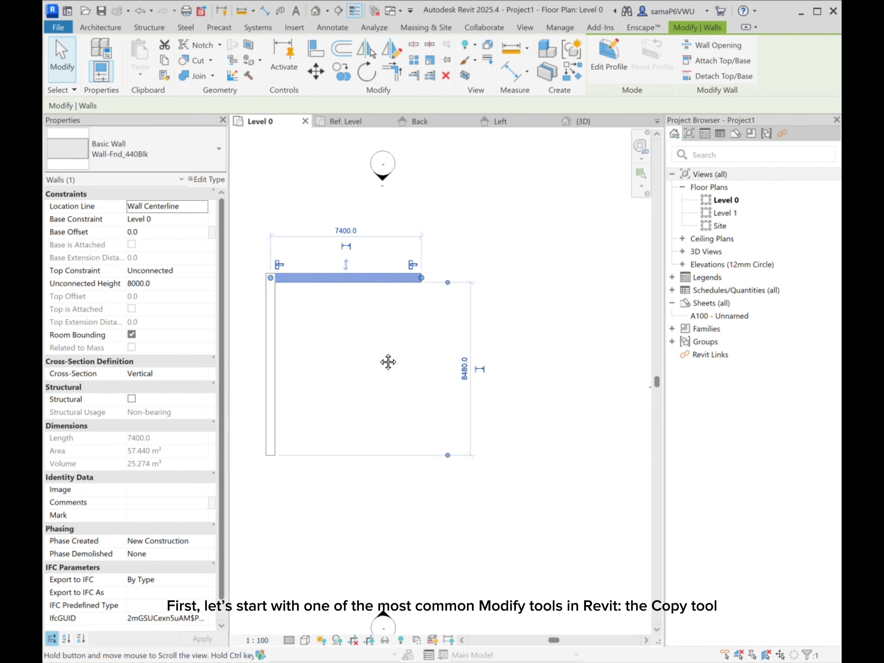
pyautogui.click(350, 67)
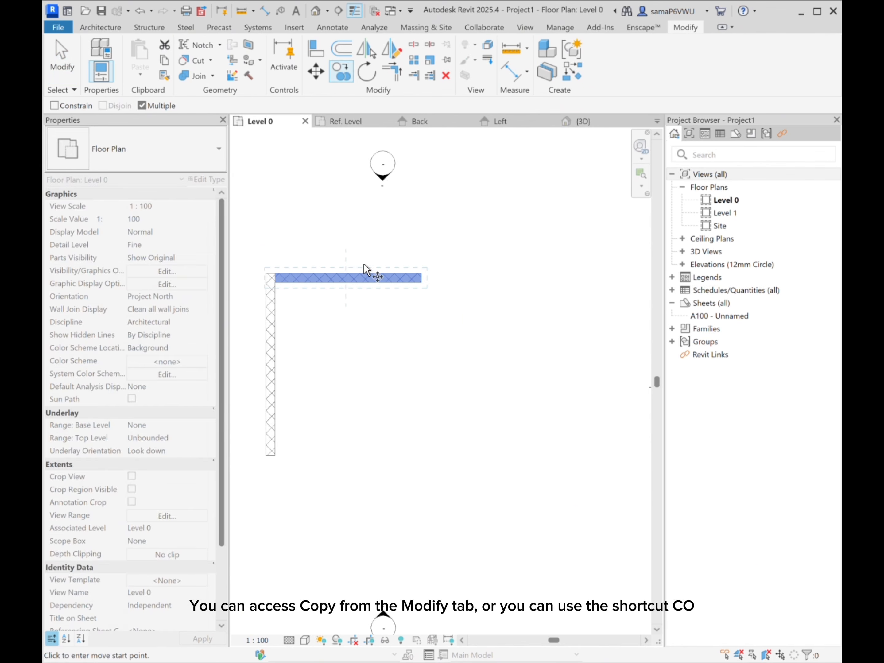
pyautogui.click(349, 286)
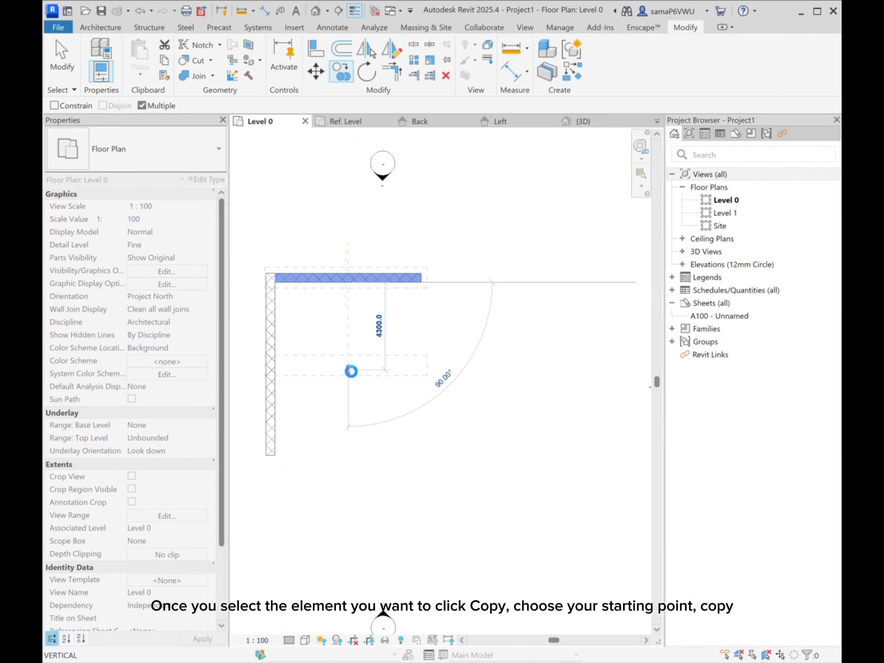
pyautogui.click(351, 371)
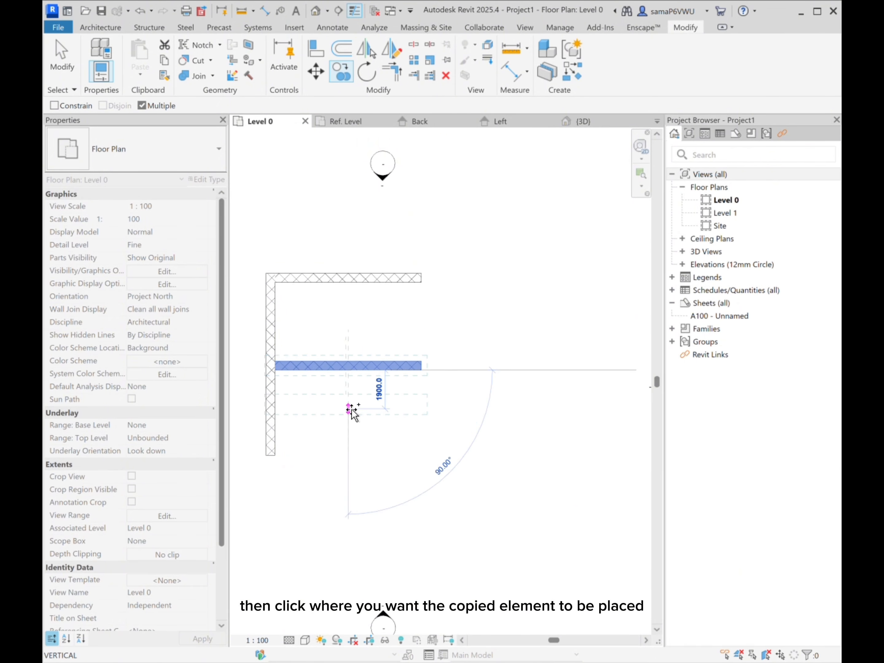
pyautogui.click(350, 409)
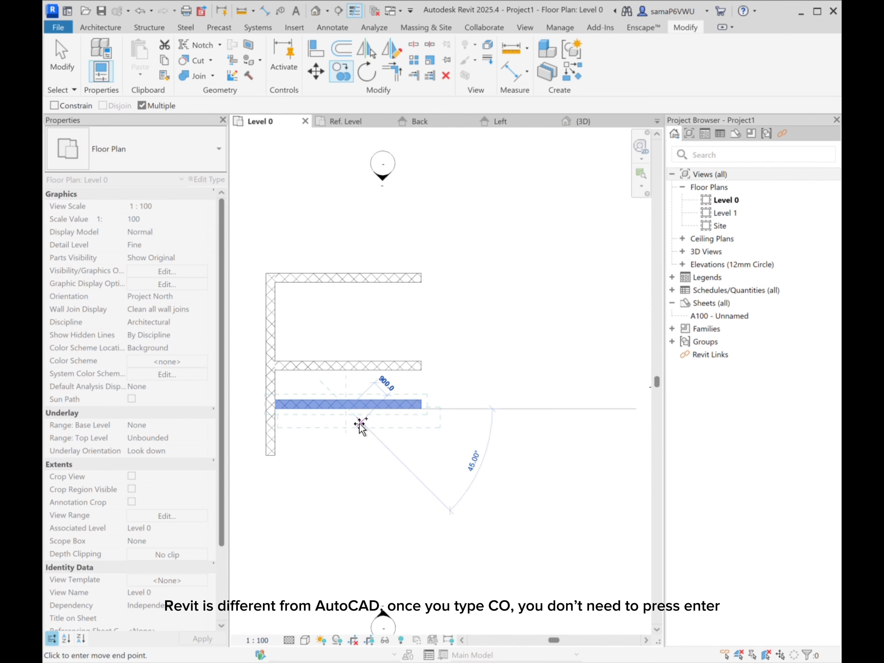
pyautogui.press('Escape')
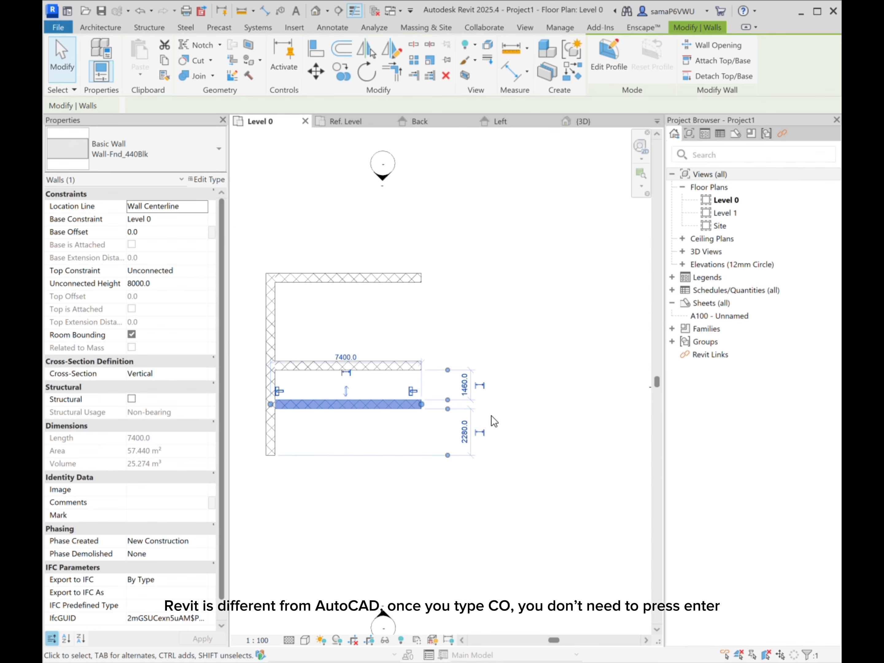
pyautogui.press('Escape')
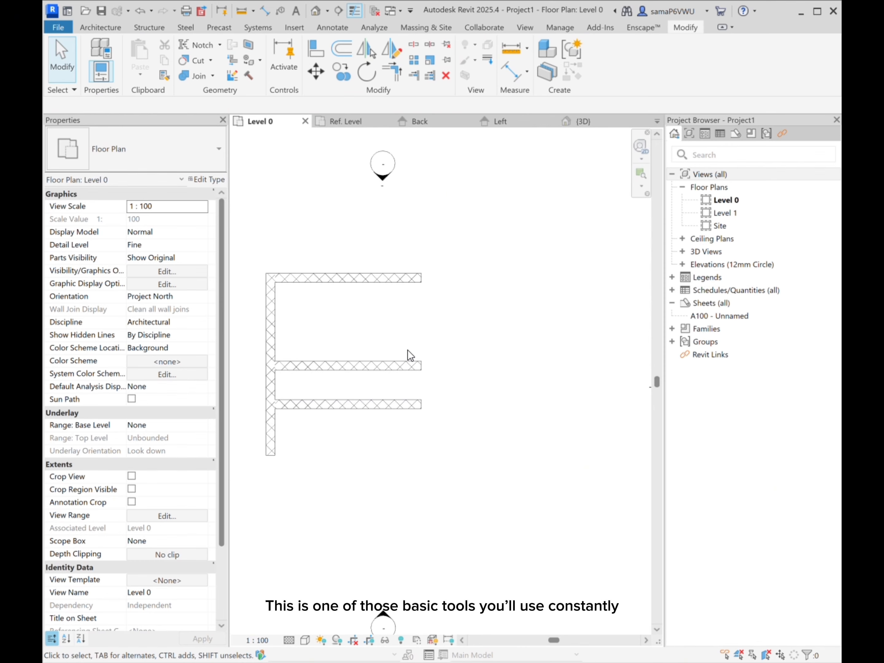
# Stretch the free end of the middle horizontal wall outward to a wall length of about 11900.
pyautogui.click(400, 367)
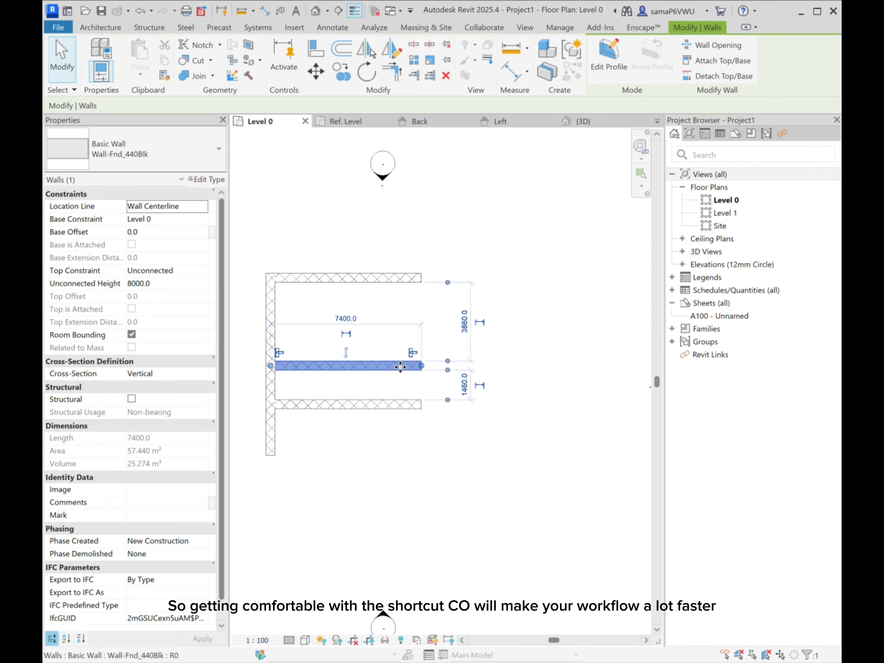
pyautogui.press('c')
pyautogui.press('o')
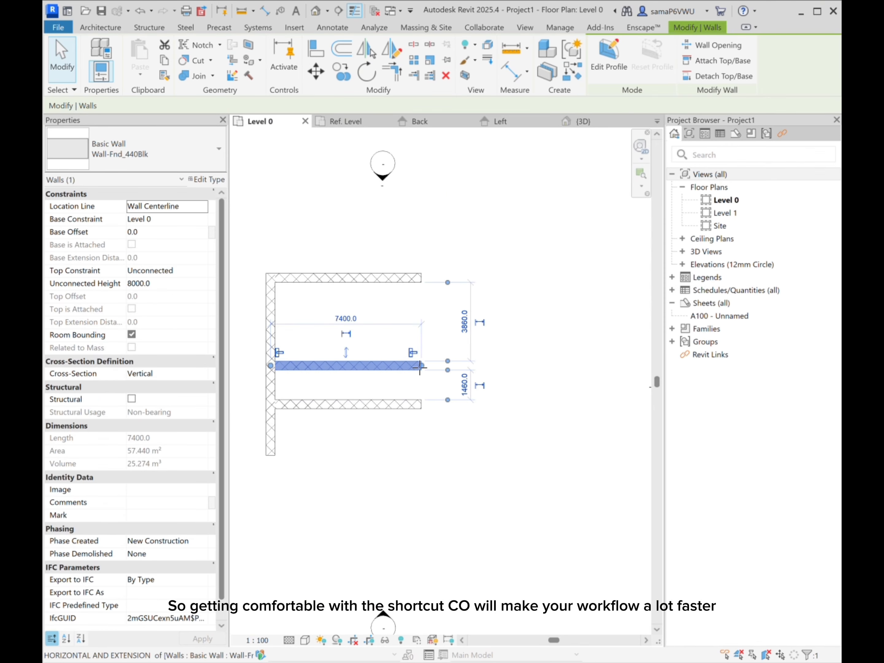
pyautogui.click(420, 367)
pyautogui.press('Escape')
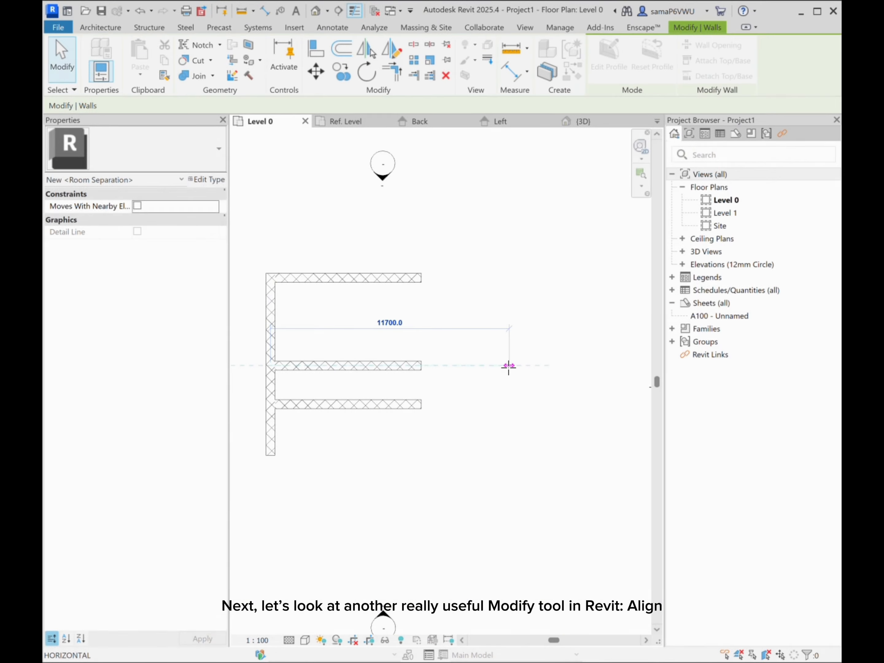
pyautogui.moveTo(512, 368); pyautogui.dragTo(513, 368)
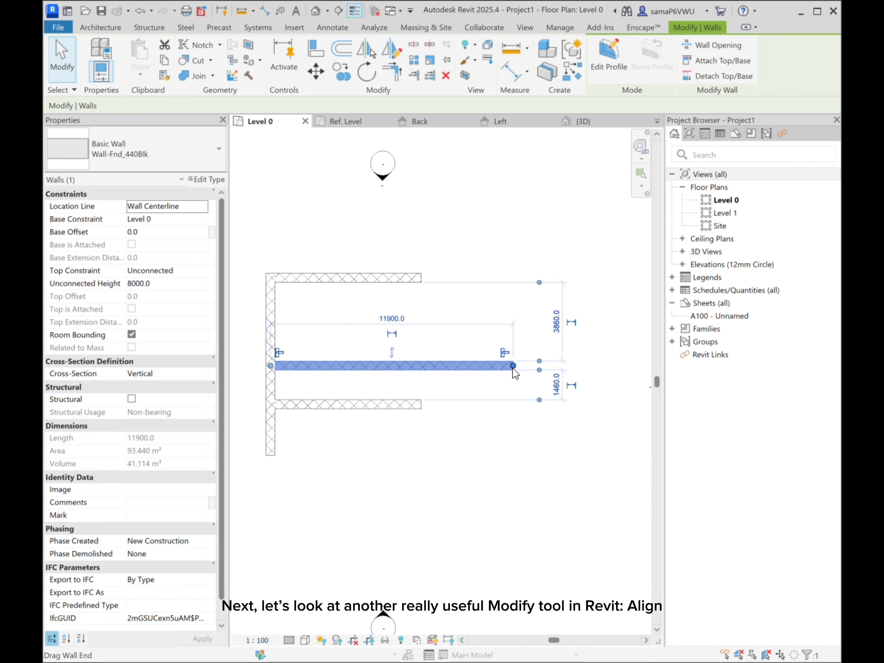
pyautogui.click(423, 332)
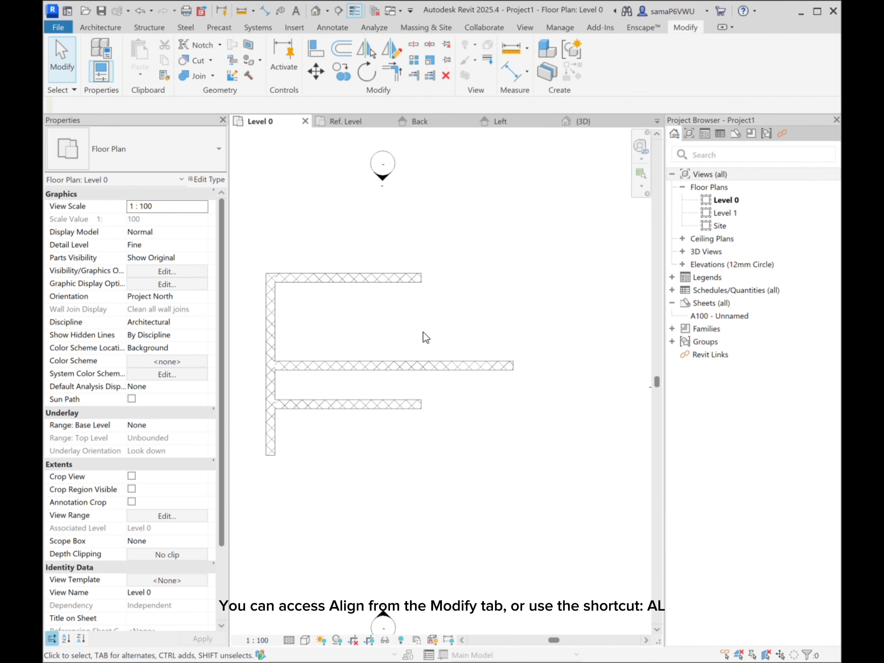
# Stretch the free end of the top horizontal wall outward to a wall length of about 9900.
pyautogui.click(419, 282)
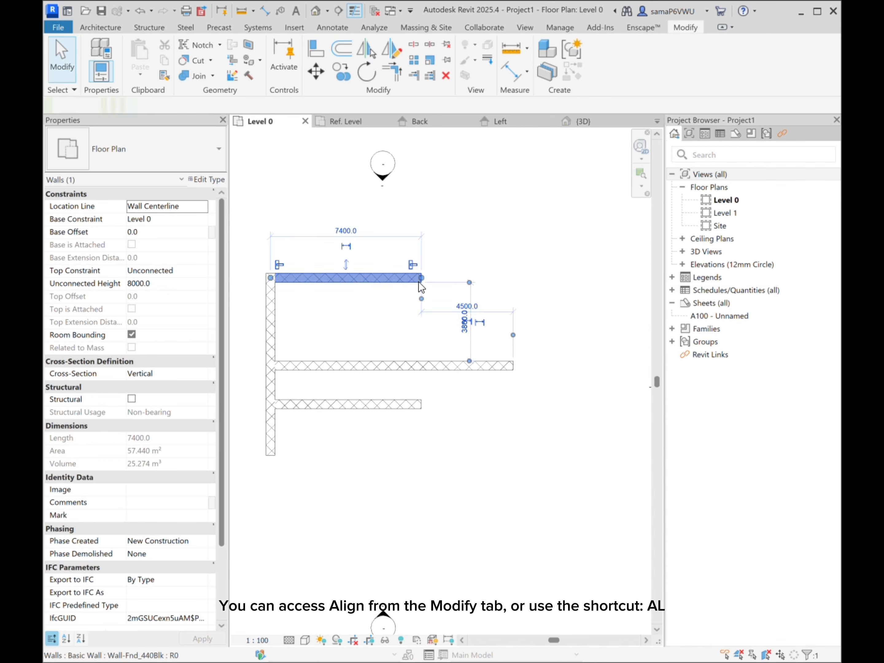
pyautogui.moveTo(422, 280); pyautogui.dragTo(472, 282)
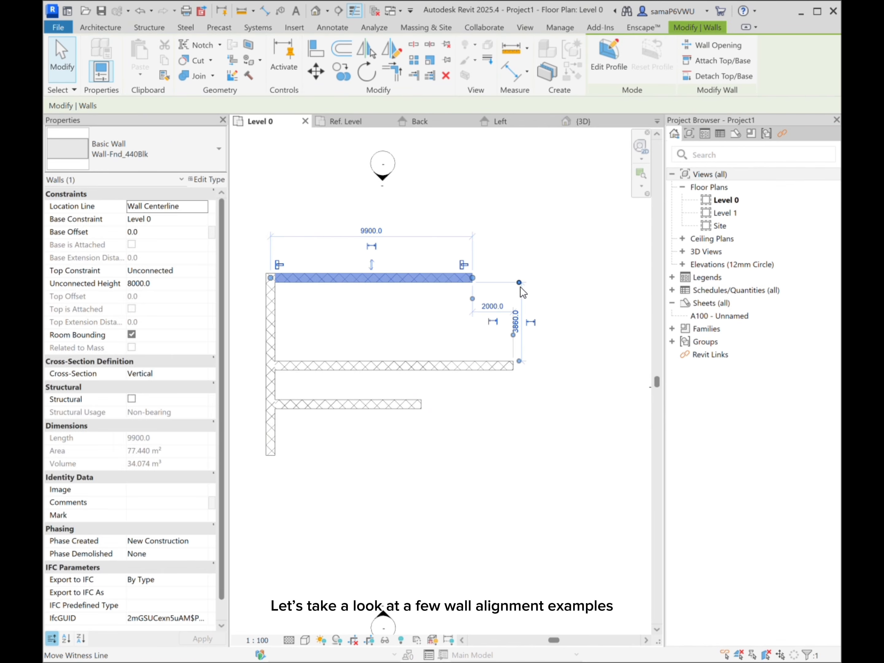
pyautogui.click(498, 231)
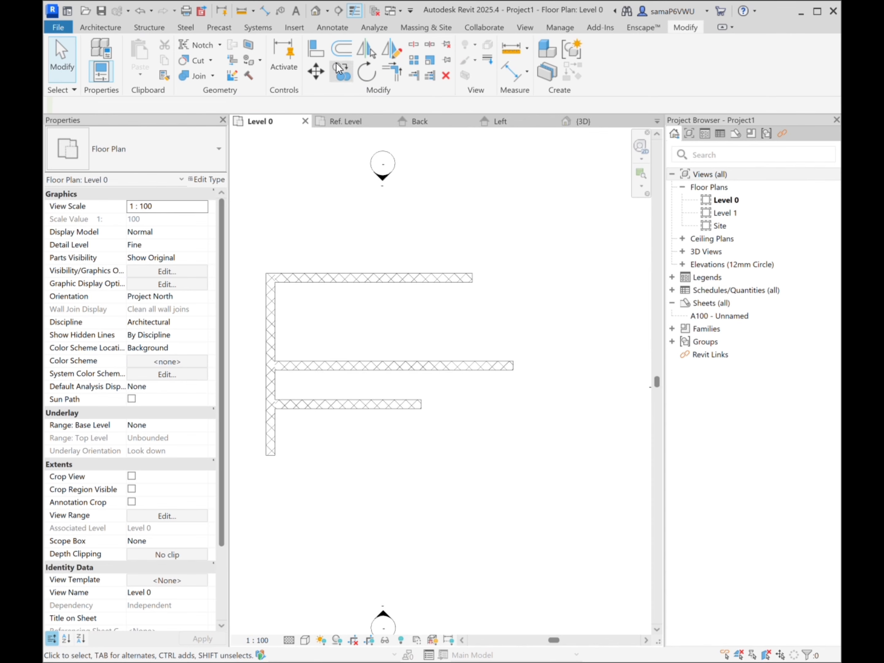
# Align the middle horizontal wall to the top wall's lower face, and the lowest wall to the vertical wall's bottom end.
pyautogui.click(316, 50)
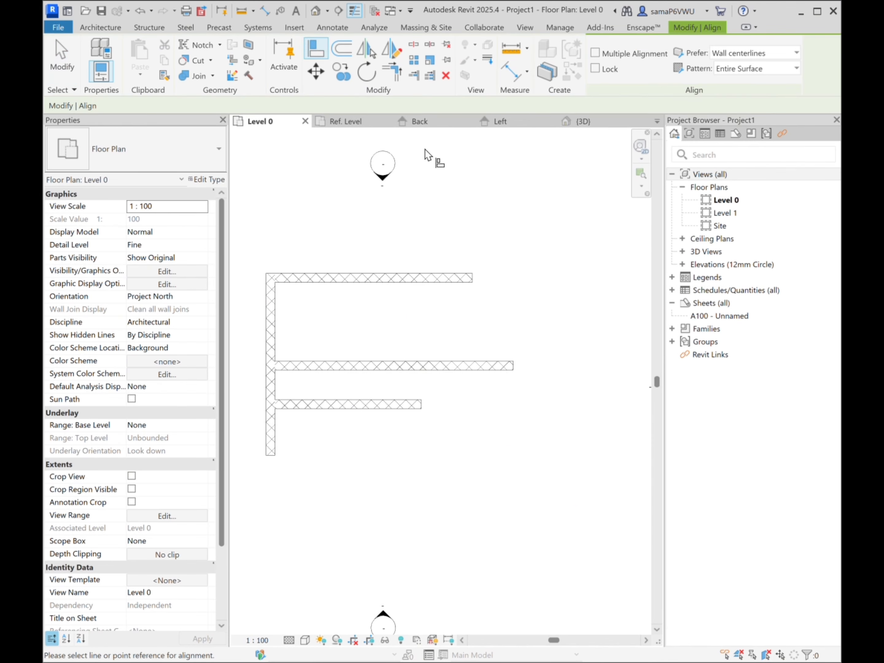
pyautogui.click(447, 281)
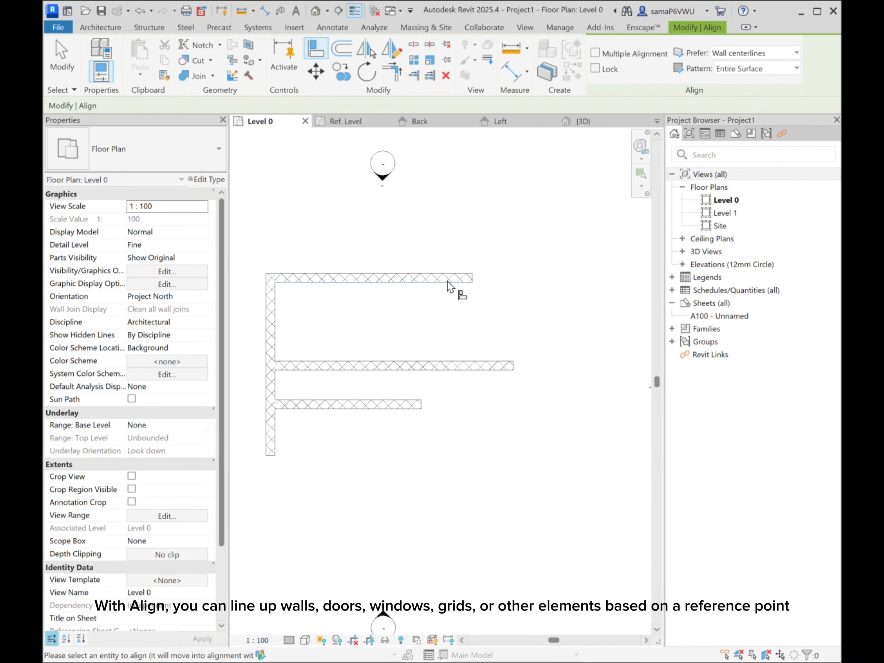
pyautogui.click(463, 365)
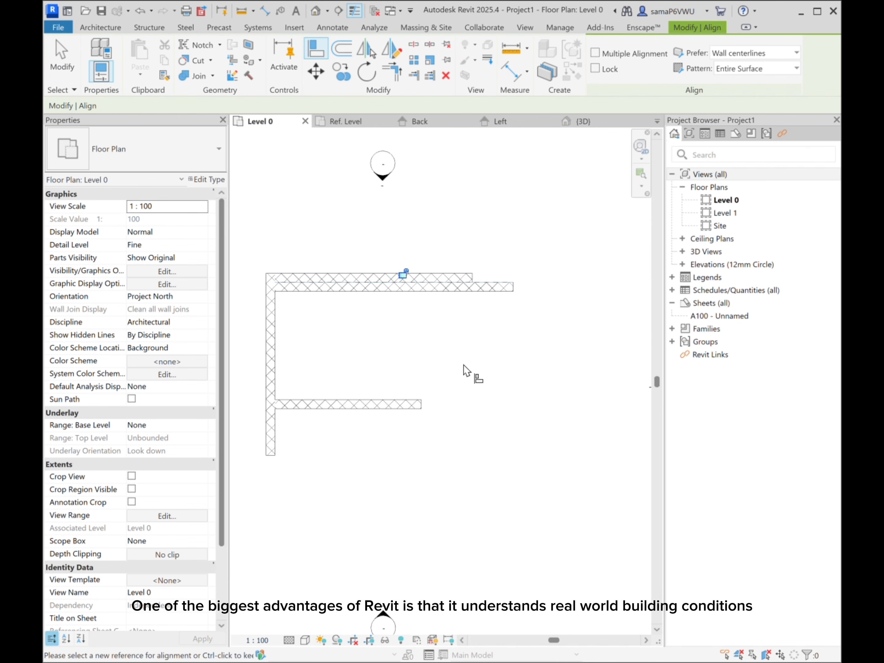
pyautogui.press('Escape')
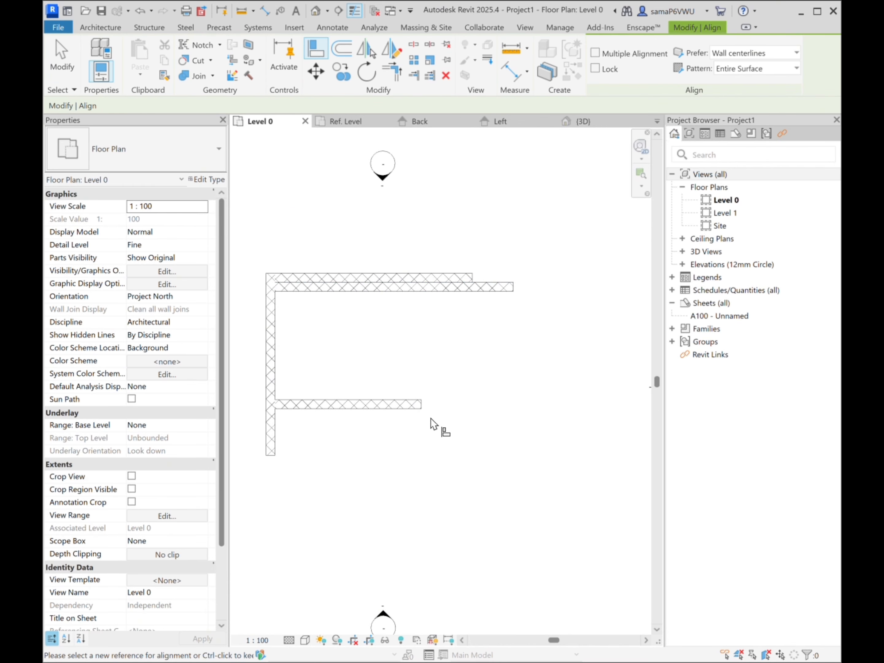
pyautogui.click(275, 455)
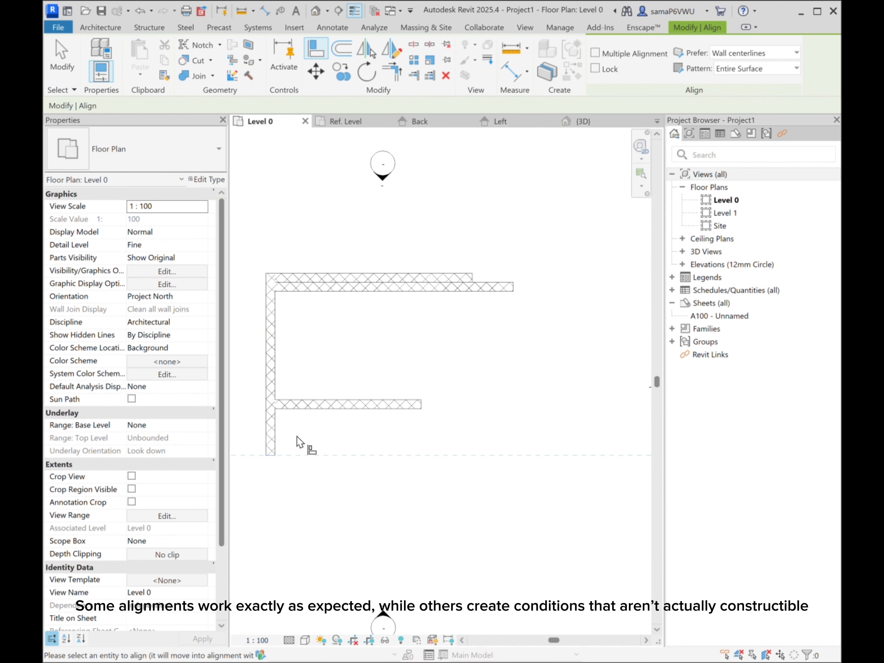
pyautogui.click(418, 410)
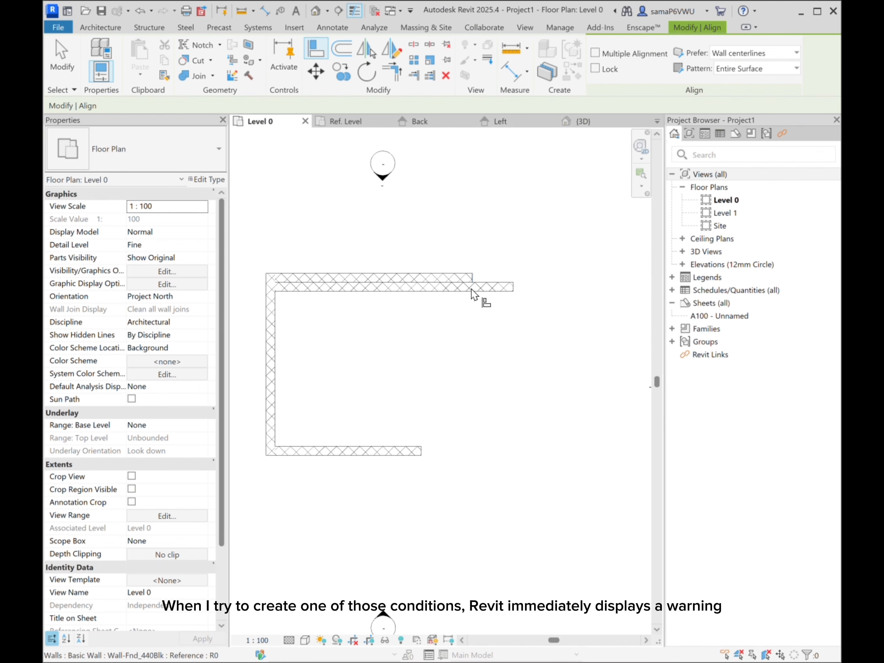
# Try to align the bottom wall to the upper face of the longest horizontal wall, choosing Unjoin Elements to resolve the error.
pyautogui.click(492, 287)
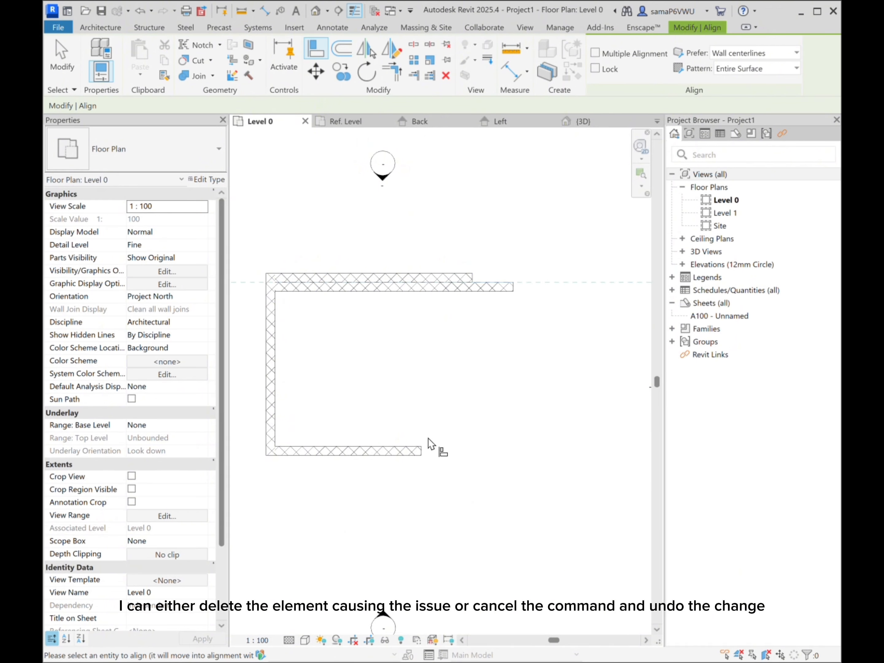
pyautogui.click(417, 454)
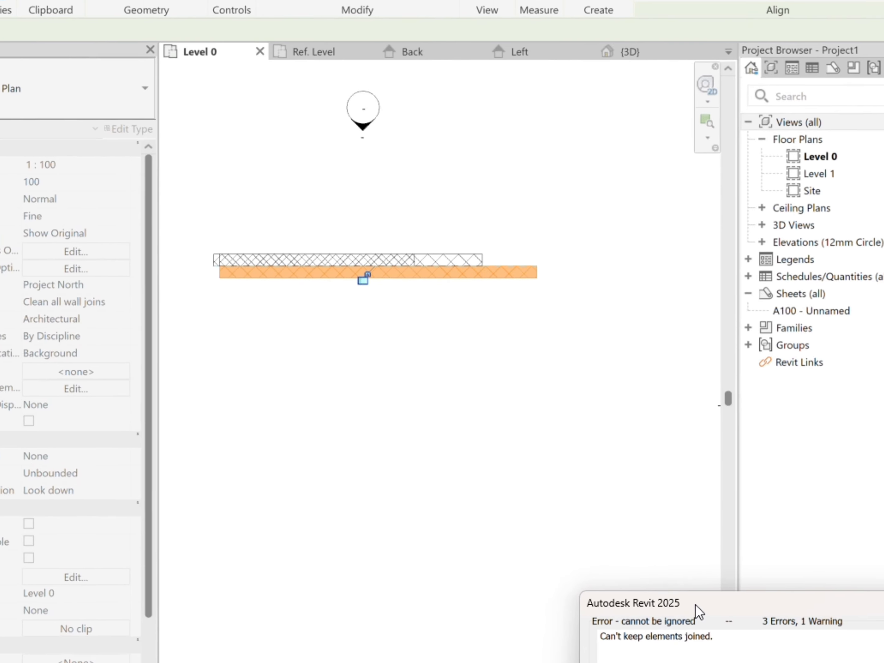
pyautogui.moveTo(696, 606); pyautogui.dragTo(337, 315)
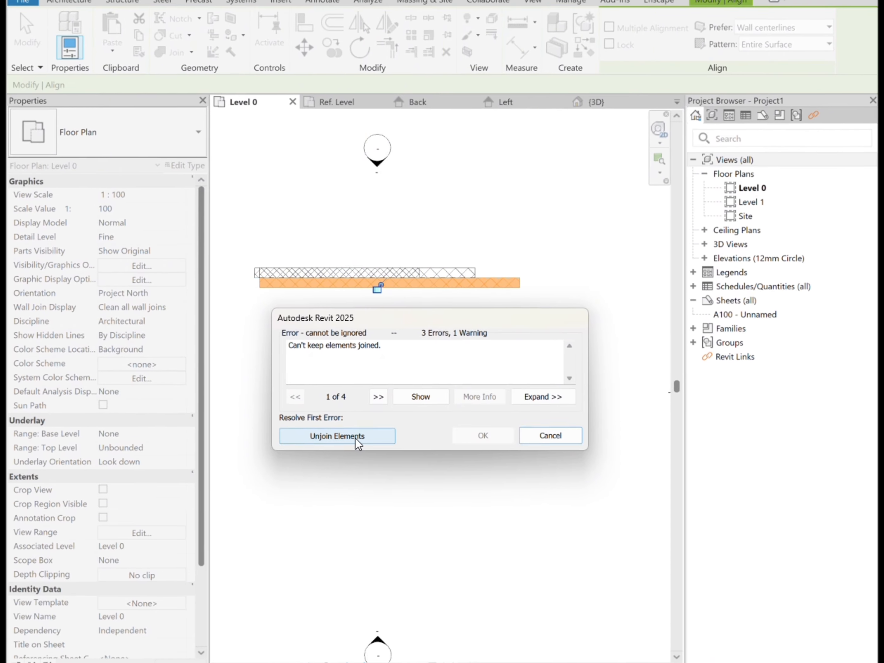
pyautogui.click(352, 441)
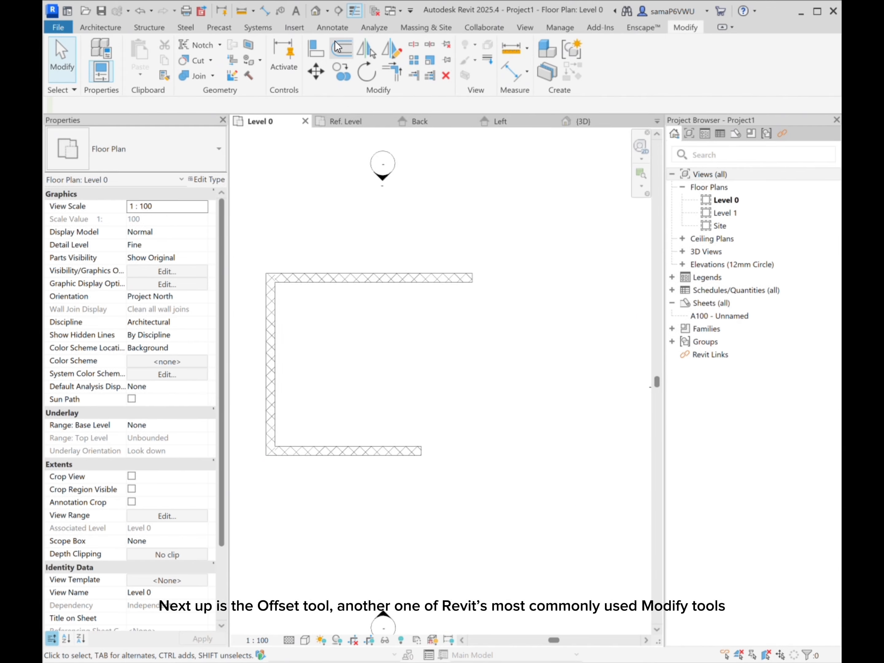
# Offset horizontal walls as copies at 1000 spacing, making four successive walls below the top wall and two above the bottom wall.
pyautogui.click(339, 48)
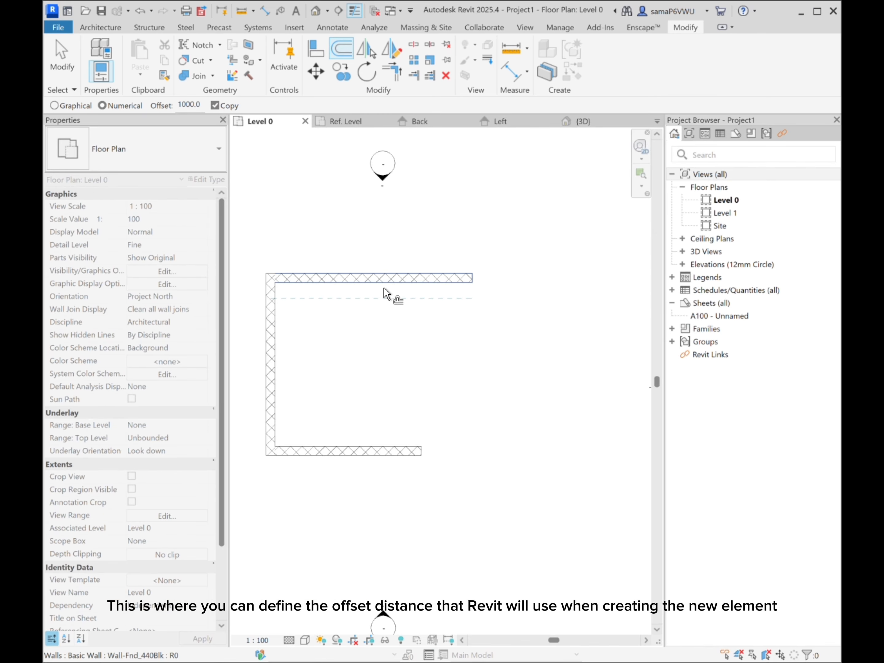
pyautogui.click(501, 367)
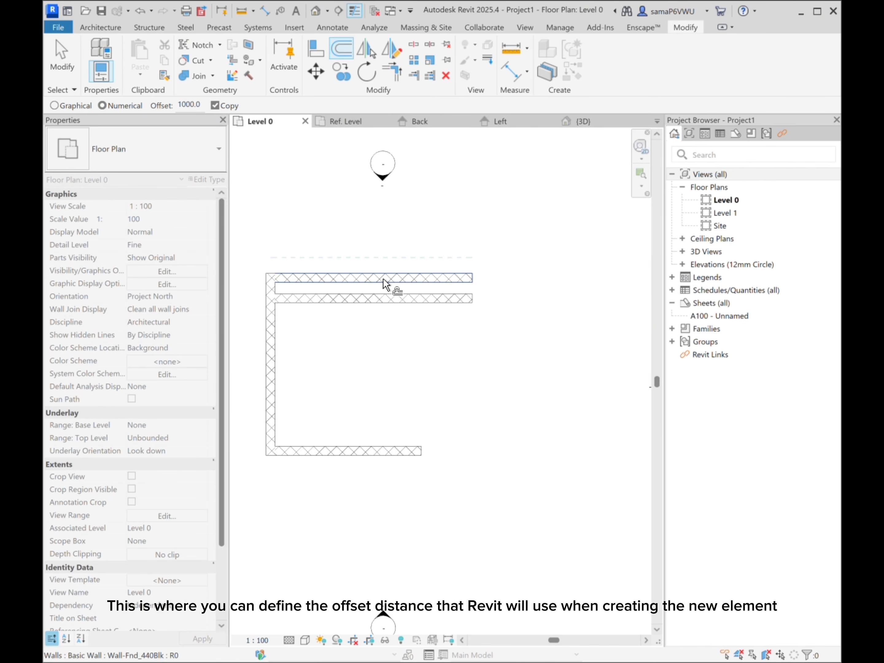
pyautogui.click(387, 306)
pyautogui.click(386, 318)
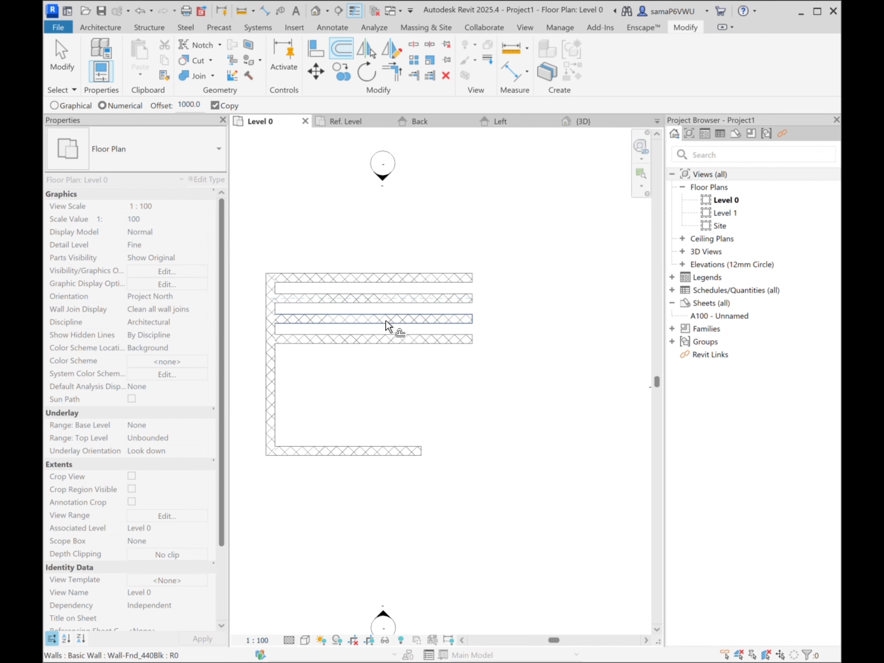
pyautogui.click(384, 341)
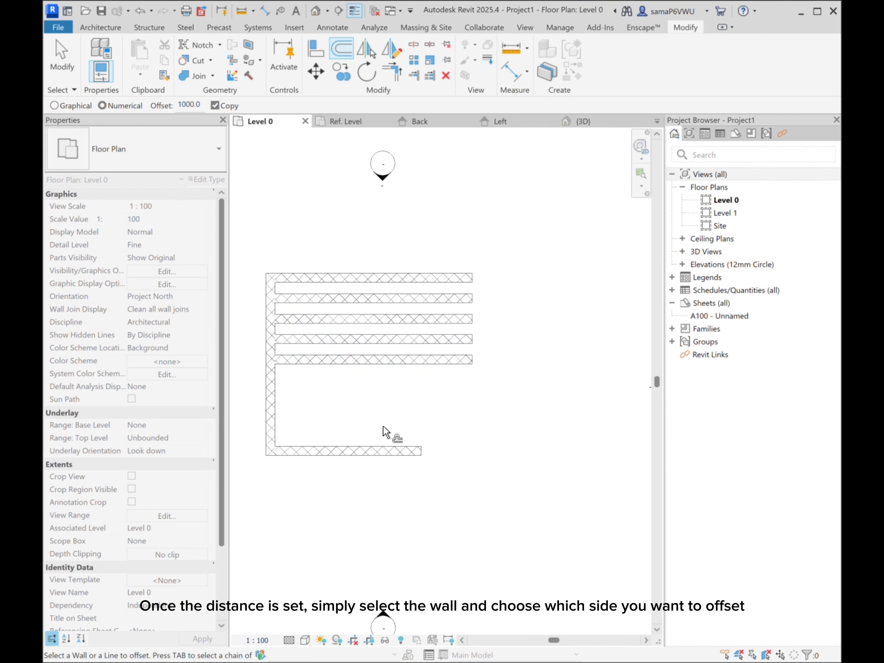
pyautogui.click(377, 445)
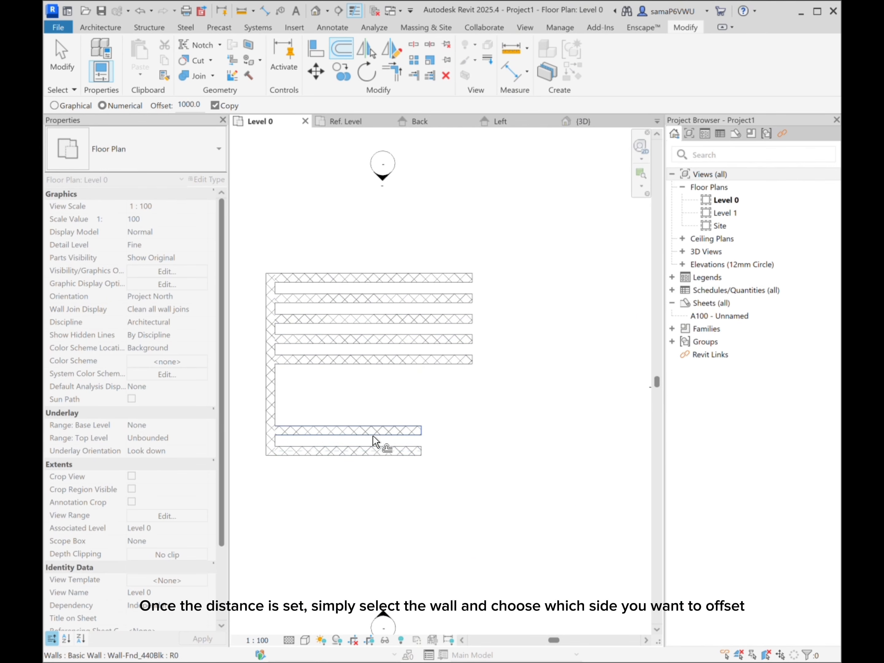
pyautogui.click(360, 422)
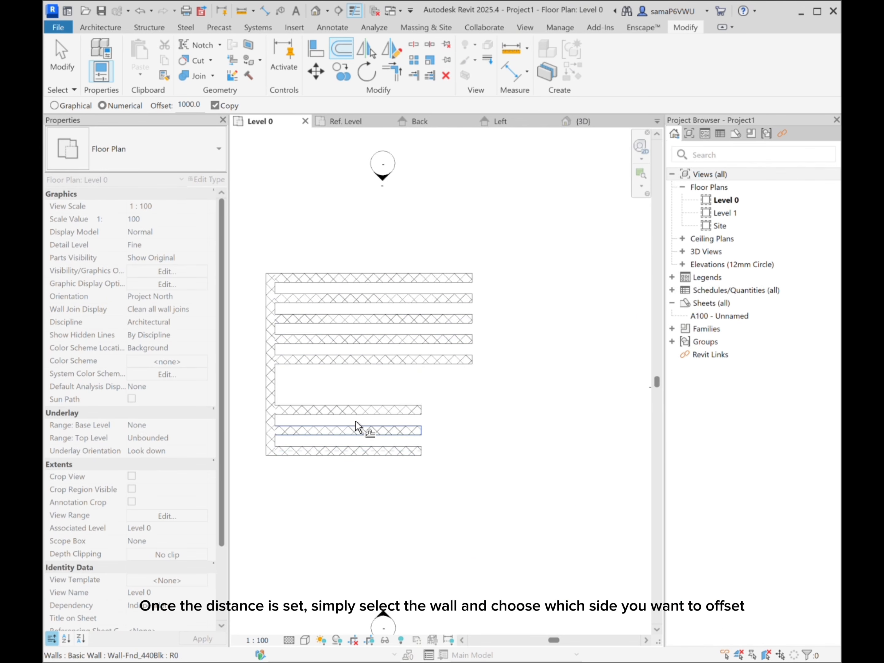
# Offset the vertical wall inward as four successive copies spaced 1000 apart across the horizontal walls.
pyautogui.click(276, 388)
pyautogui.click(295, 387)
pyautogui.click(313, 387)
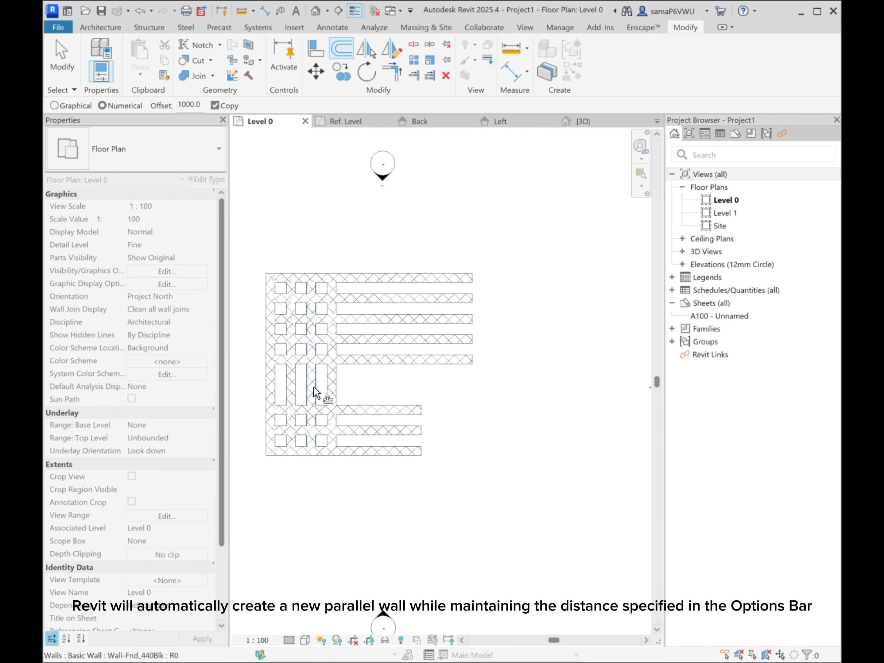
pyautogui.click(333, 387)
pyautogui.scroll(1, 333, 387)
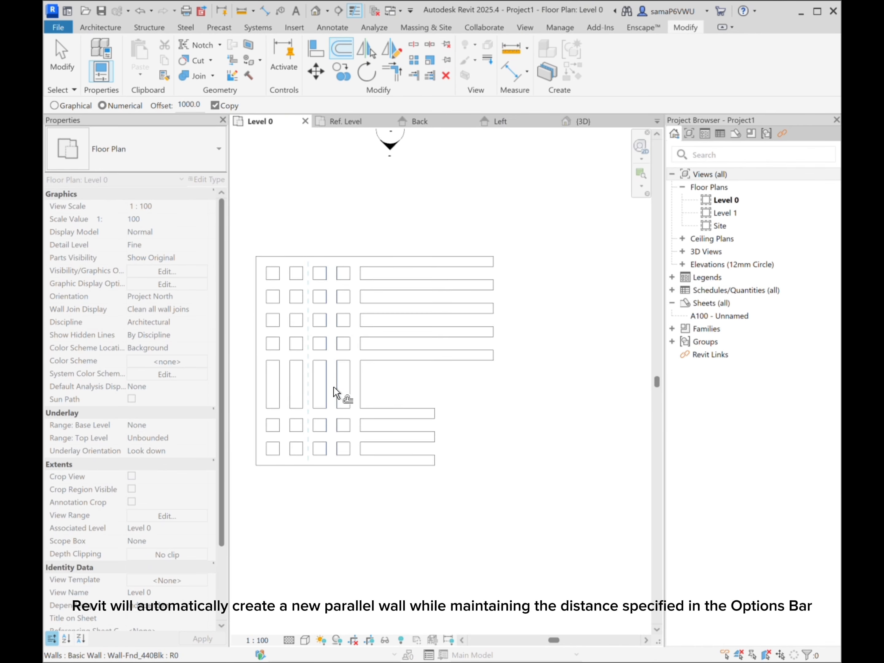
# Leave the Offset tool and open the default 3D view to examine the offset wall grid from several angles.
pyautogui.scroll(1, 338, 387)
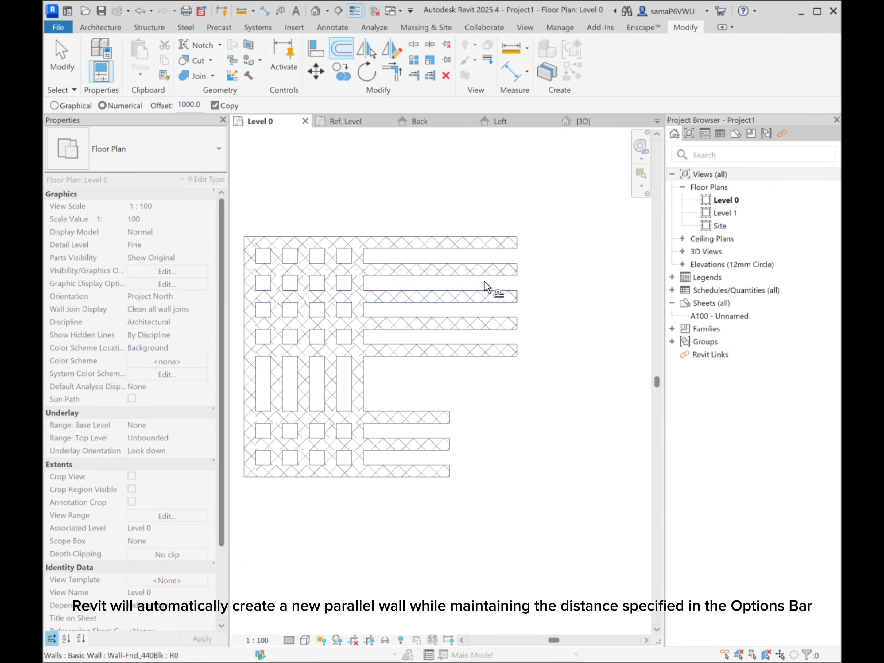
pyautogui.press('Escape')
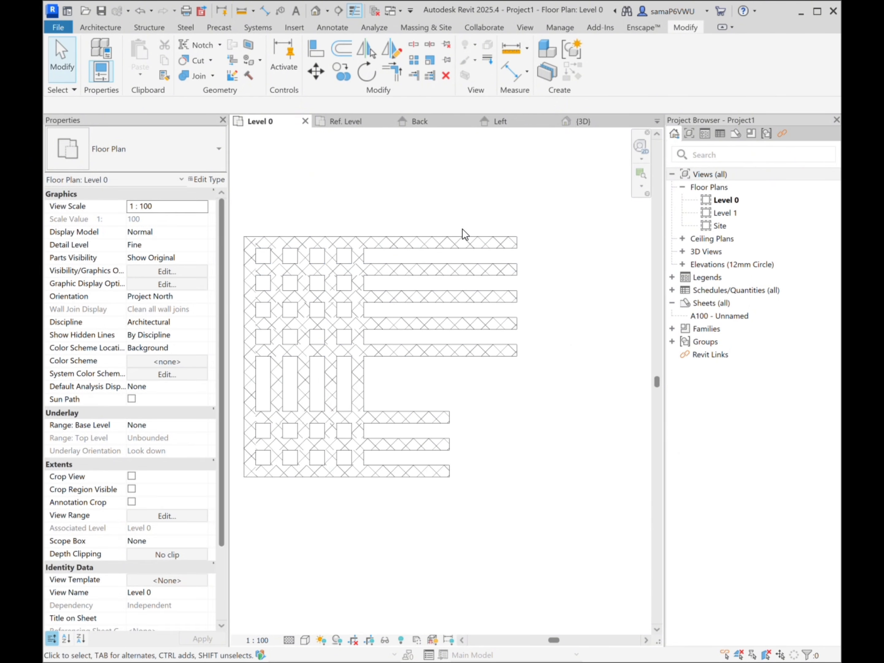
pyautogui.scroll(-1, 330, 197)
pyautogui.scroll(-2, 333, 244)
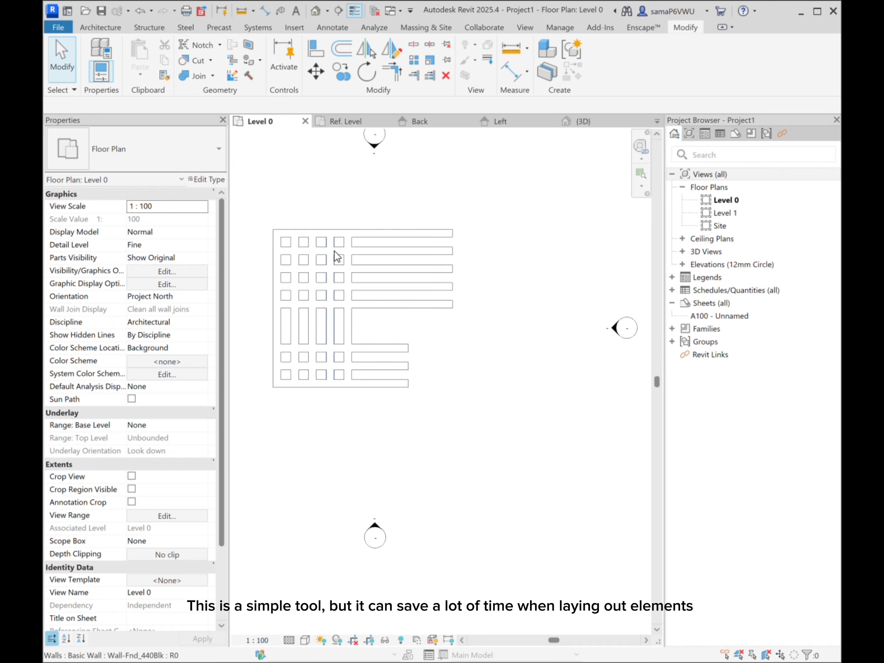
pyautogui.moveTo(474, 316)
pyautogui.mouseDown(button='middle')
pyautogui.moveTo(506, 348)
pyautogui.moveTo(525, 349)
pyautogui.mouseUp(button='middle')
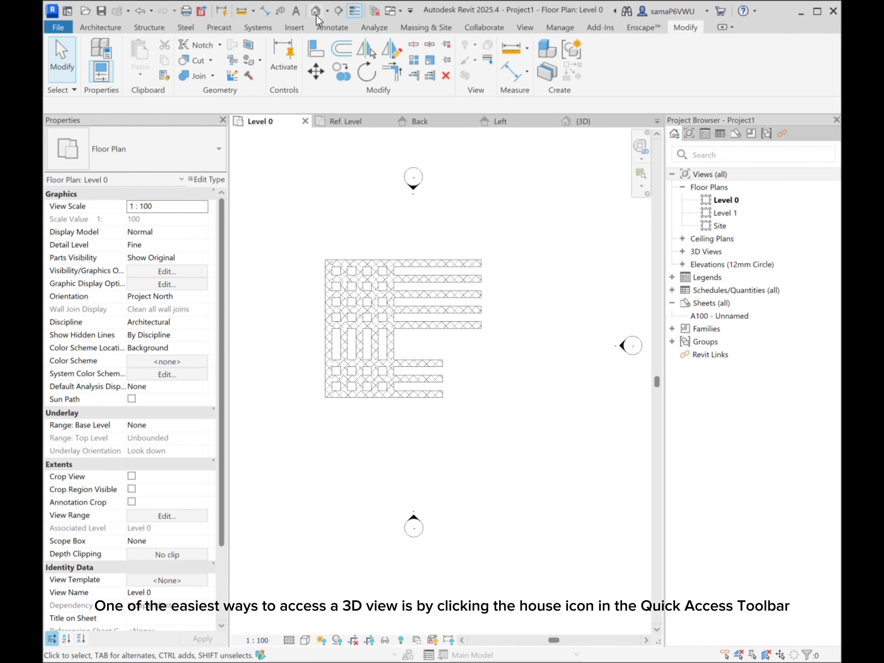
pyautogui.click(315, 12)
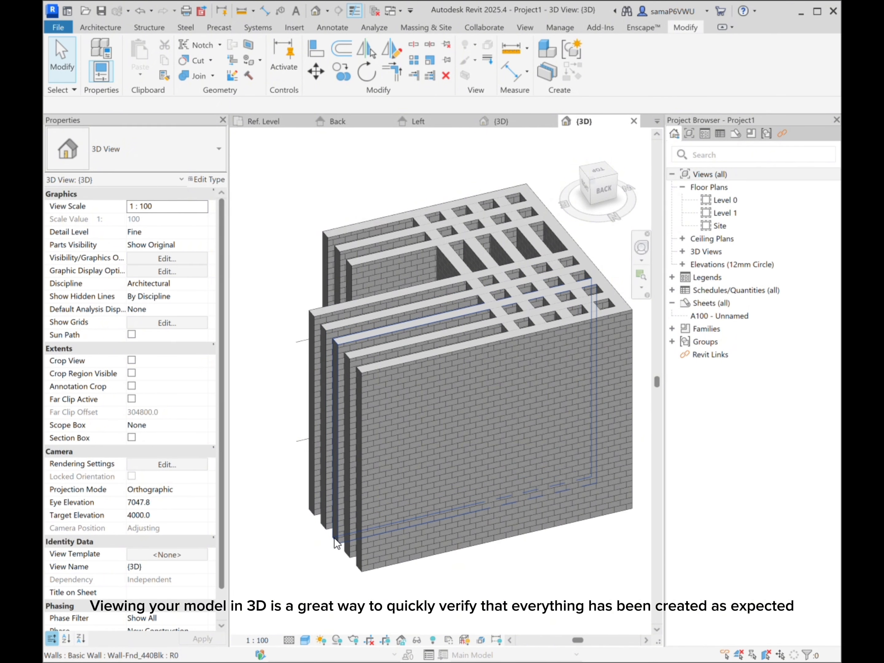
pyautogui.keyDown('shift'); pyautogui.moveTo(325, 522); pyautogui.dragTo(654, 488, button='middle'); pyautogui.keyUp('shift')
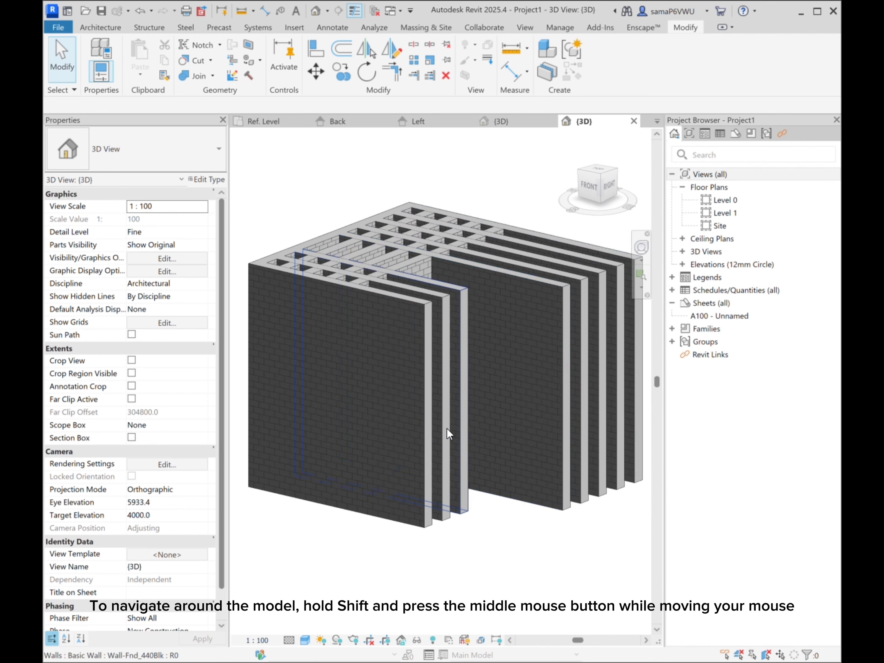
pyautogui.scroll(-5, 415, 448)
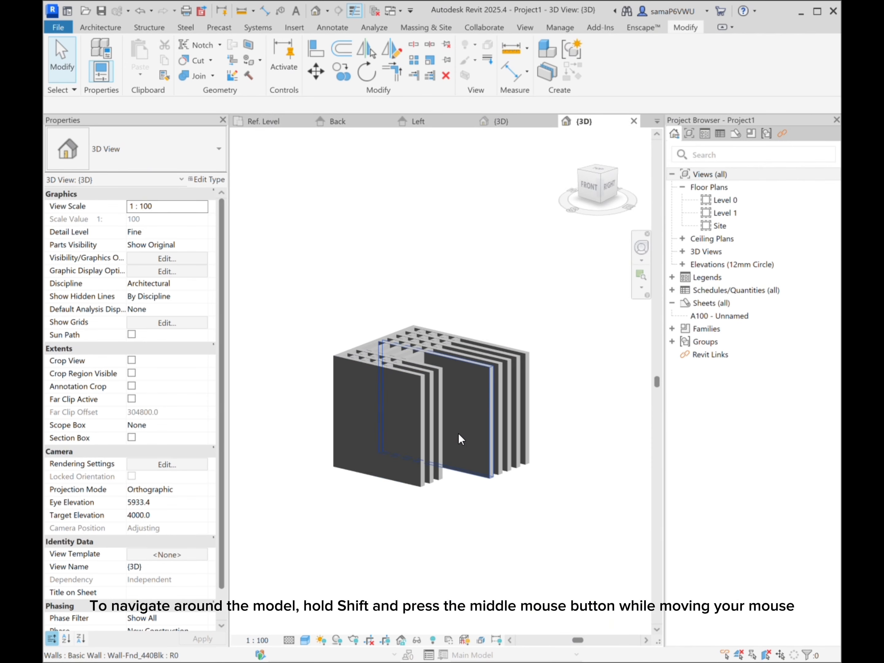
pyautogui.keyDown('shift'); pyautogui.moveTo(458, 433); pyautogui.dragTo(469, 530, button='middle'); pyautogui.keyUp('shift')
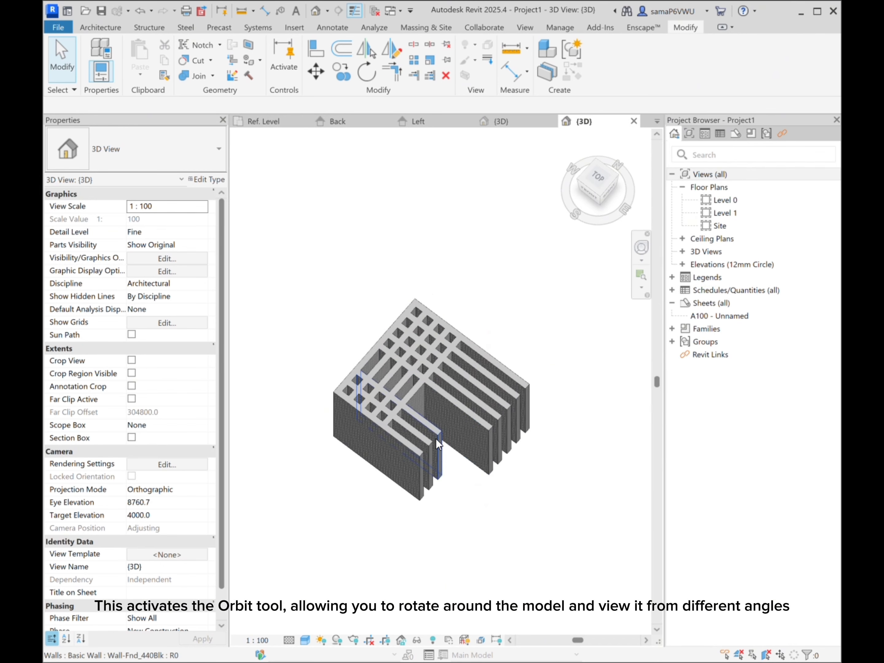
pyautogui.scroll(4, 449, 431)
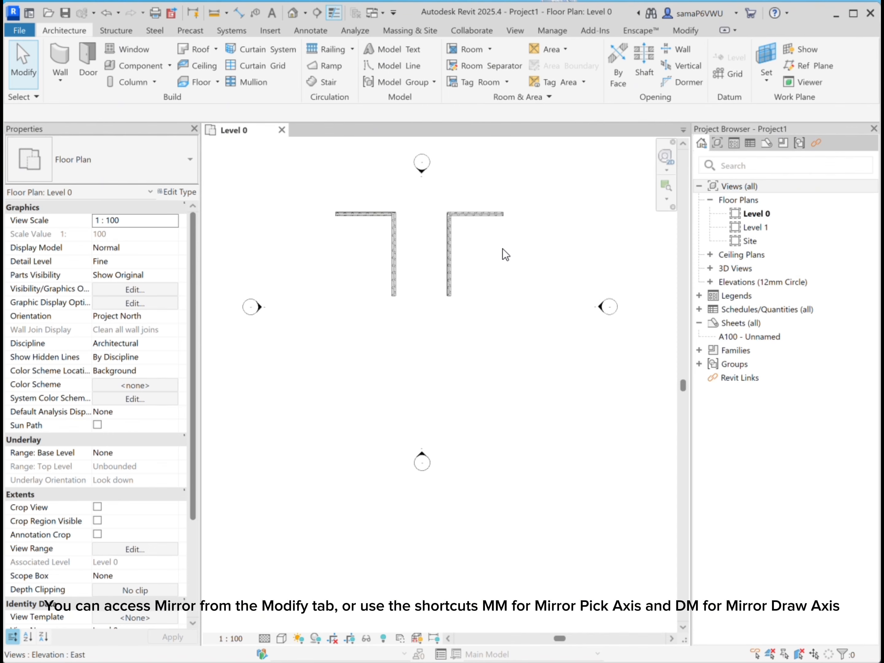
# Mirror copies of the two top horizontal walls with Mirror - Draw Axis, using a horizontal axis through the vertical walls' midpoints.
pyautogui.click(363, 215)
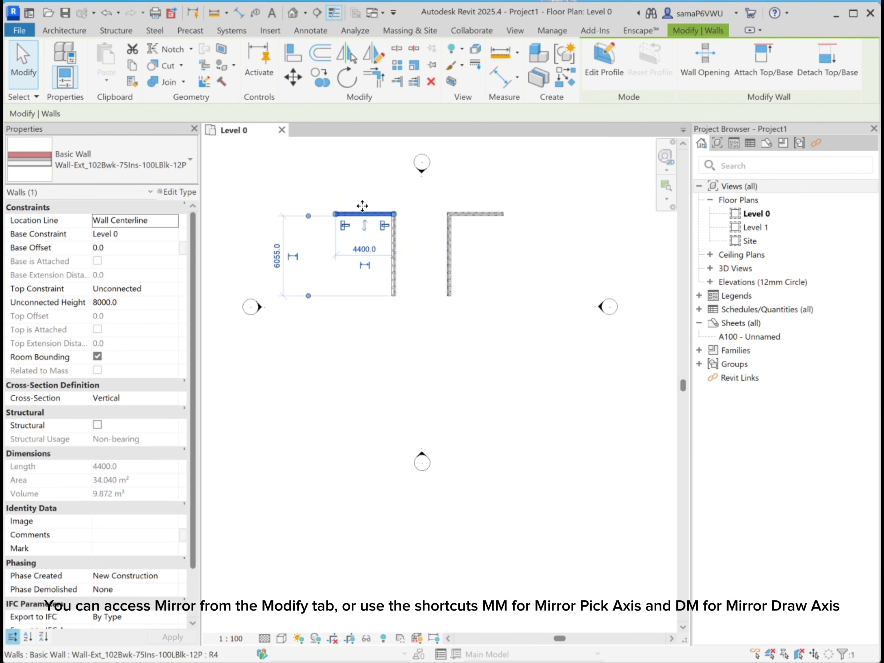
pyautogui.keyDown('ctrl'); pyautogui.click(476, 211); pyautogui.keyUp('ctrl')
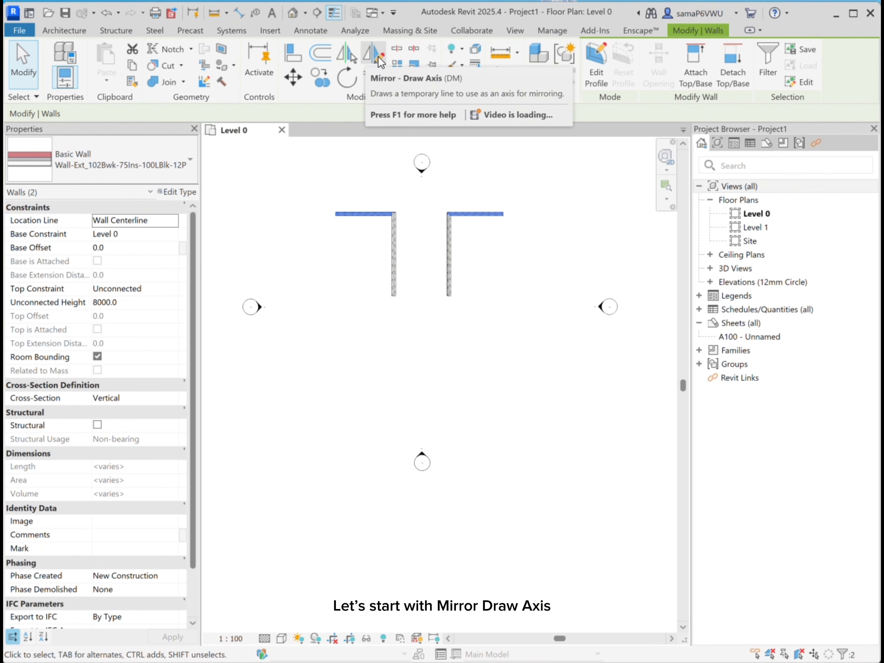
pyautogui.click(377, 56)
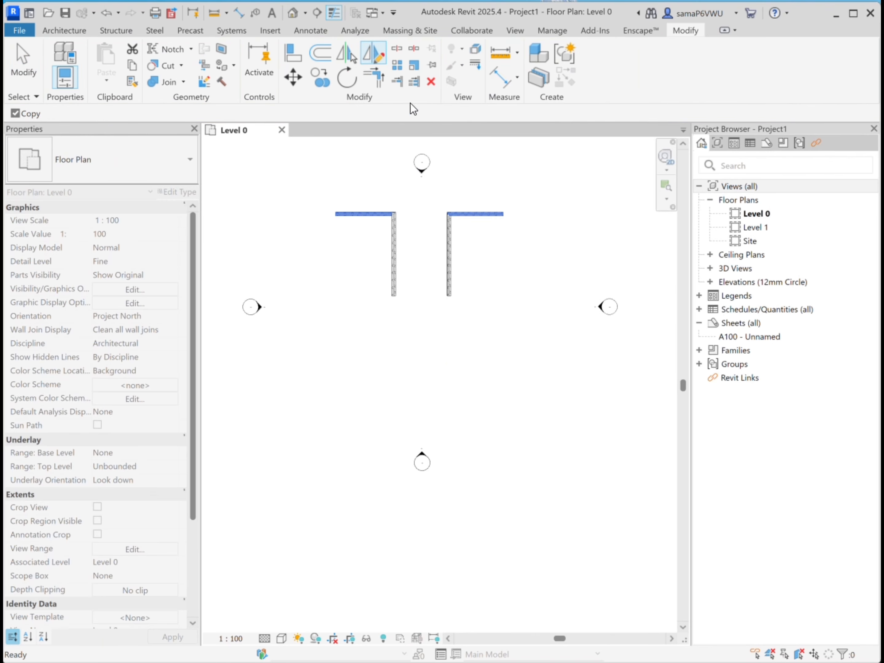
pyautogui.click(395, 252)
pyautogui.click(428, 253)
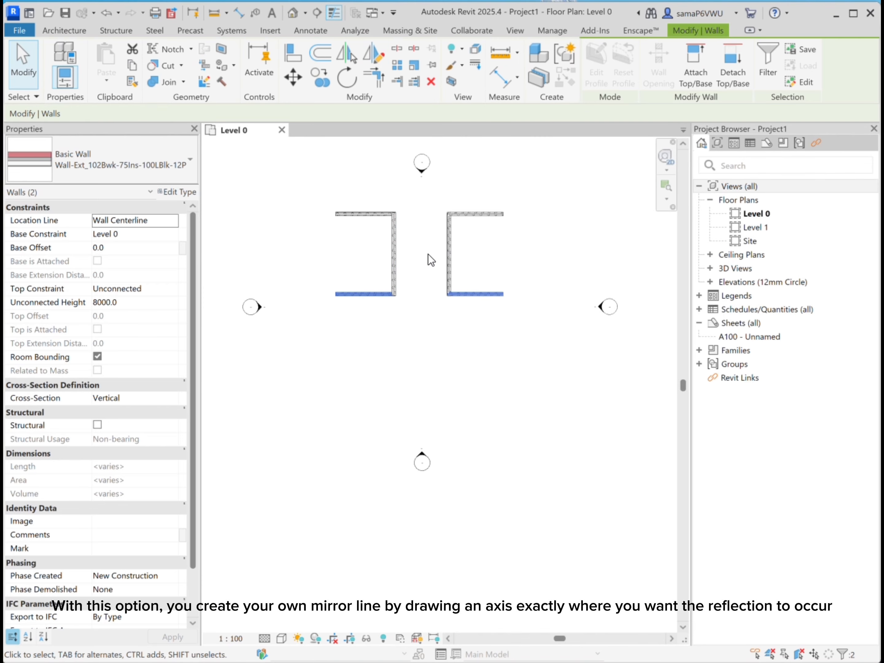
pyautogui.click(541, 240)
# Draw a horizontal thin detail line about 19000 long, about 2131 below the two C-shaped wall groups.
pyautogui.scroll(1, 479, 268)
pyautogui.scroll(2, 306, 279)
pyautogui.scroll(1, 410, 247)
pyautogui.scroll(-3, 470, 264)
pyautogui.moveTo(469, 264); pyautogui.dragTo(441, 355, button='middle')
pyautogui.scroll(1, 390, 337)
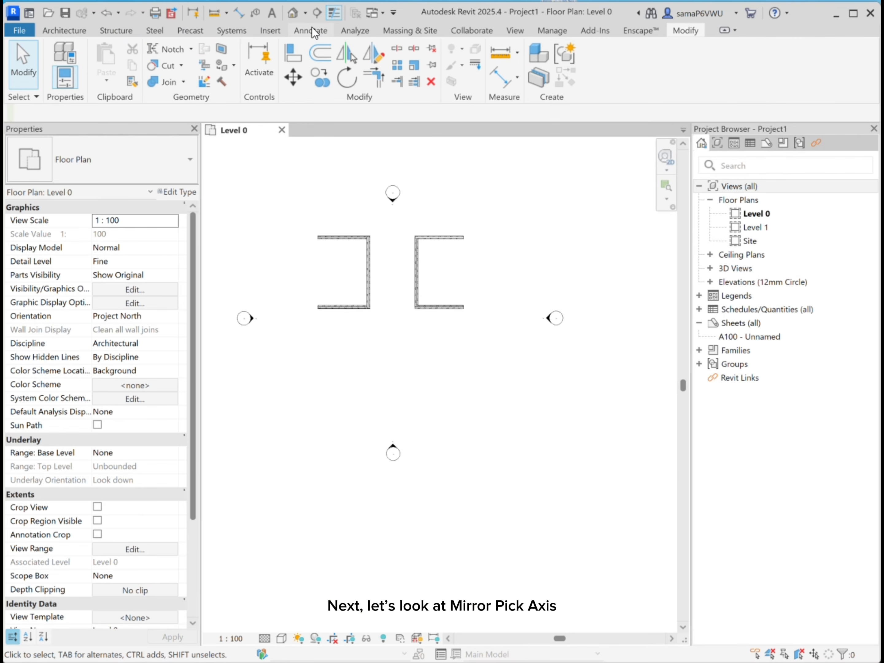
pyautogui.click(314, 28)
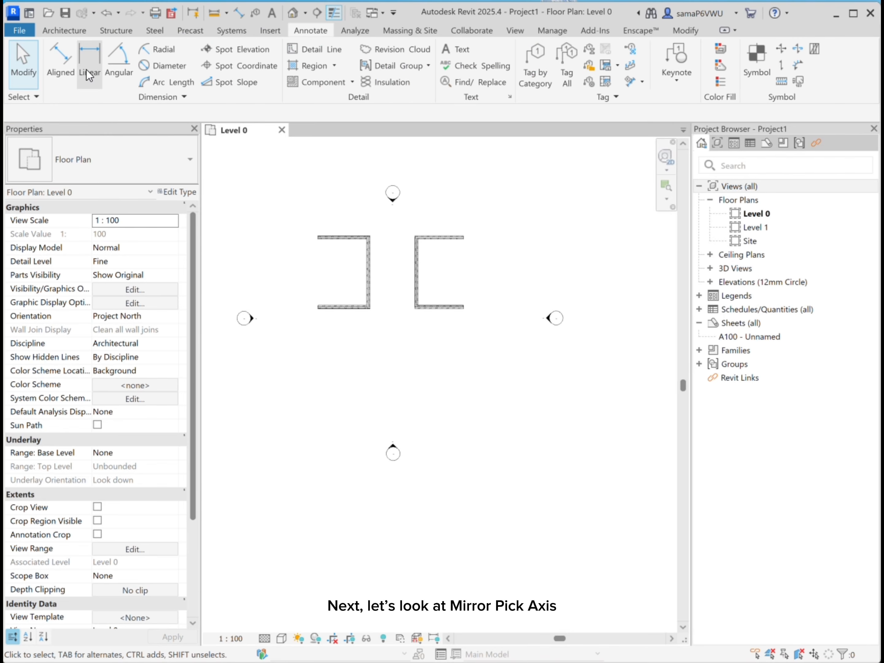
pyautogui.click(318, 48)
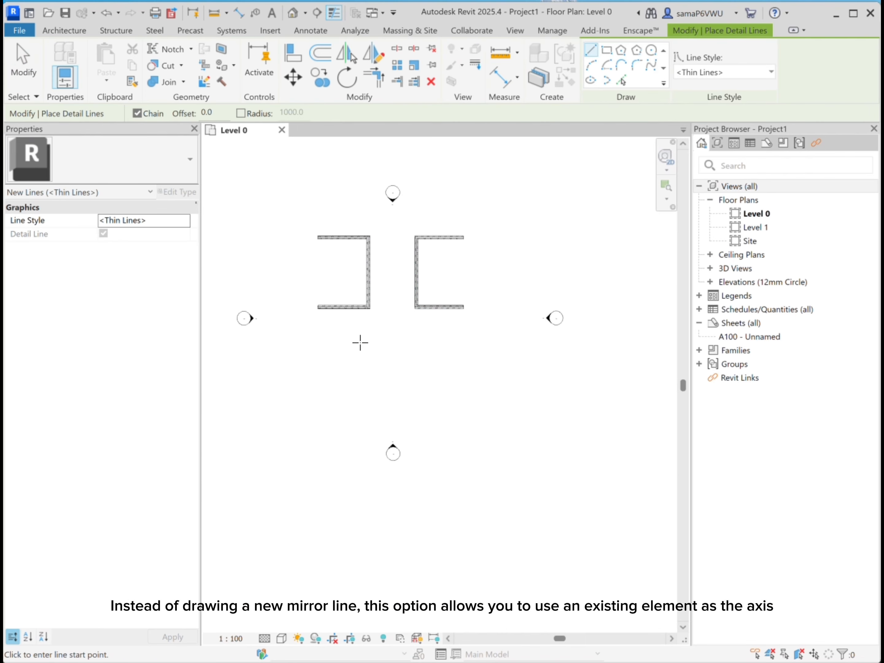
pyautogui.scroll(2, 358, 348)
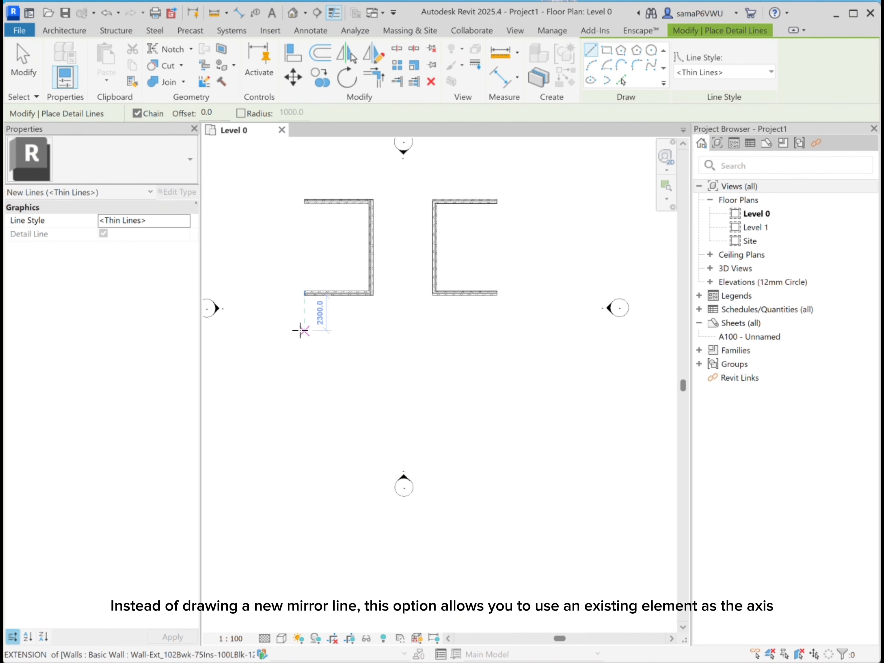
pyautogui.click(288, 328)
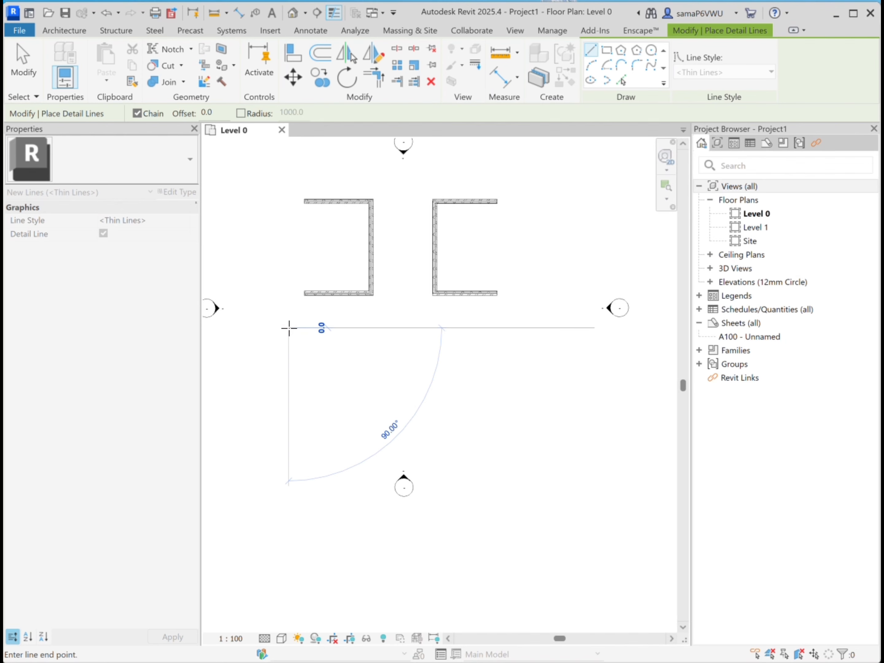
pyautogui.click(577, 328)
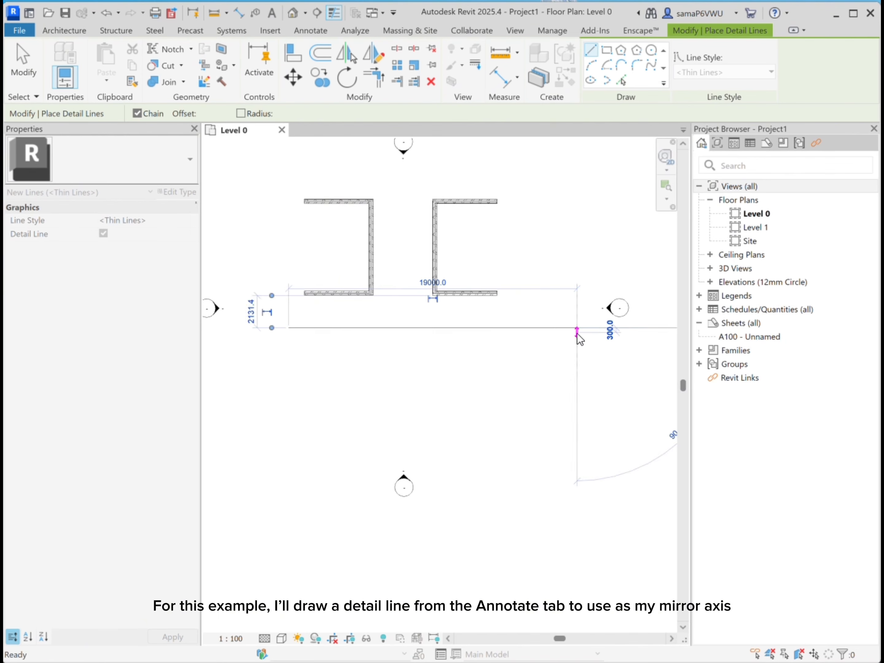
pyautogui.press('Escape')
pyautogui.press('Escape')
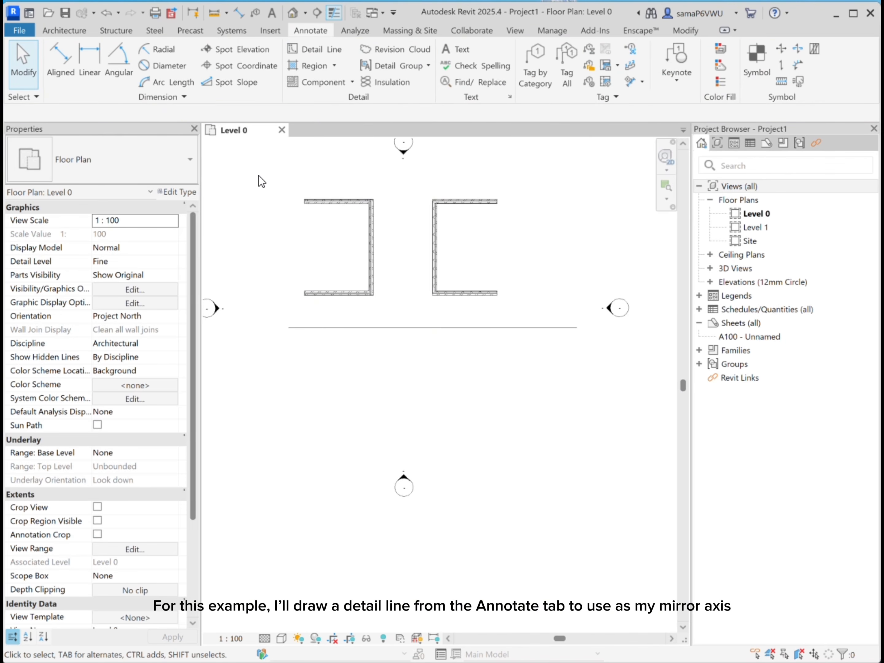
# Mirror copies of all six walls about the detail line with Mirror - Pick Axis, and delete that line.
pyautogui.moveTo(268, 198)
pyautogui.mouseDown(button='middle')
pyautogui.moveTo(298, 270)
pyautogui.moveTo(284, 217)
pyautogui.mouseUp(button='middle')
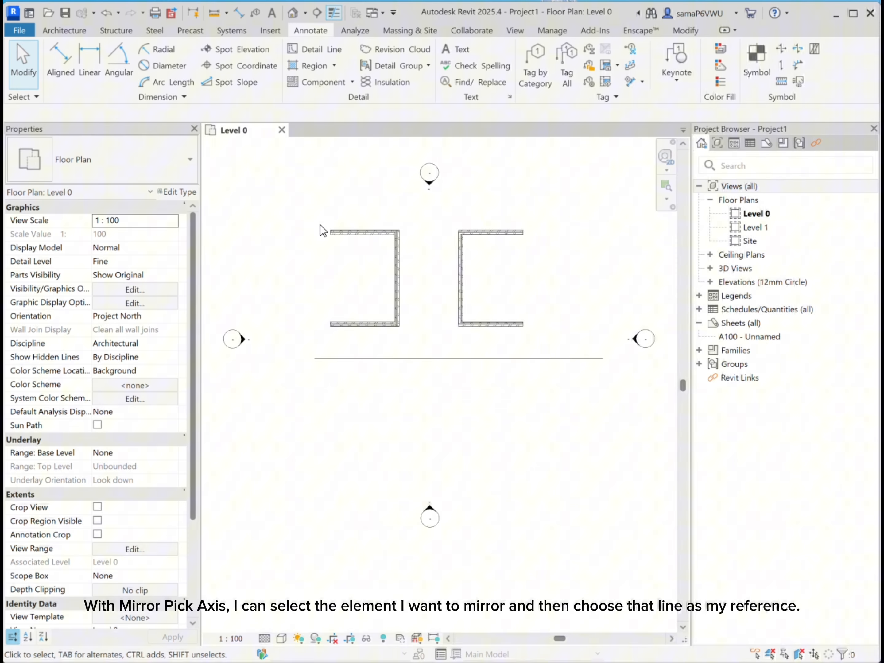
pyautogui.moveTo(289, 198); pyautogui.dragTo(547, 341)
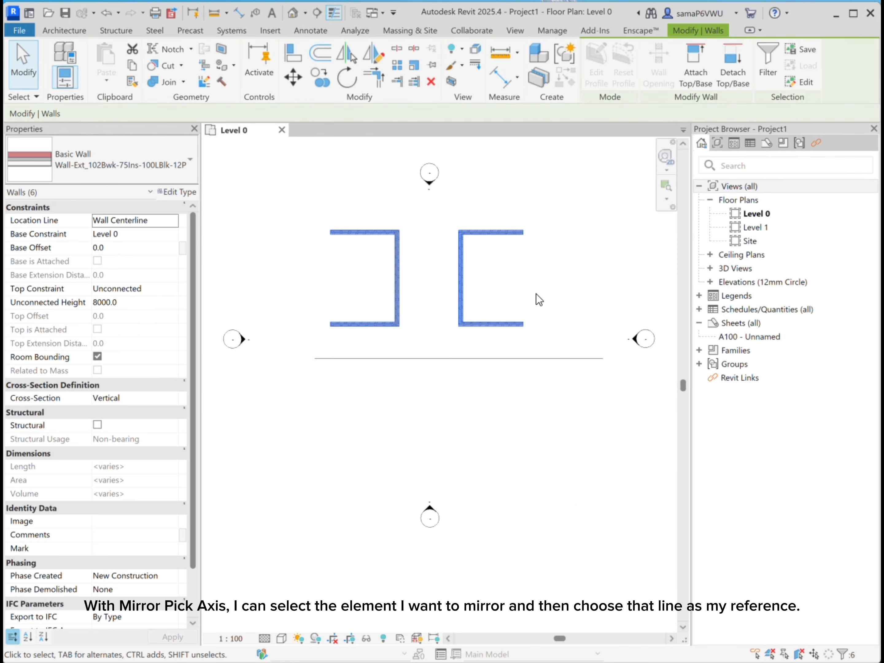
pyautogui.click(346, 54)
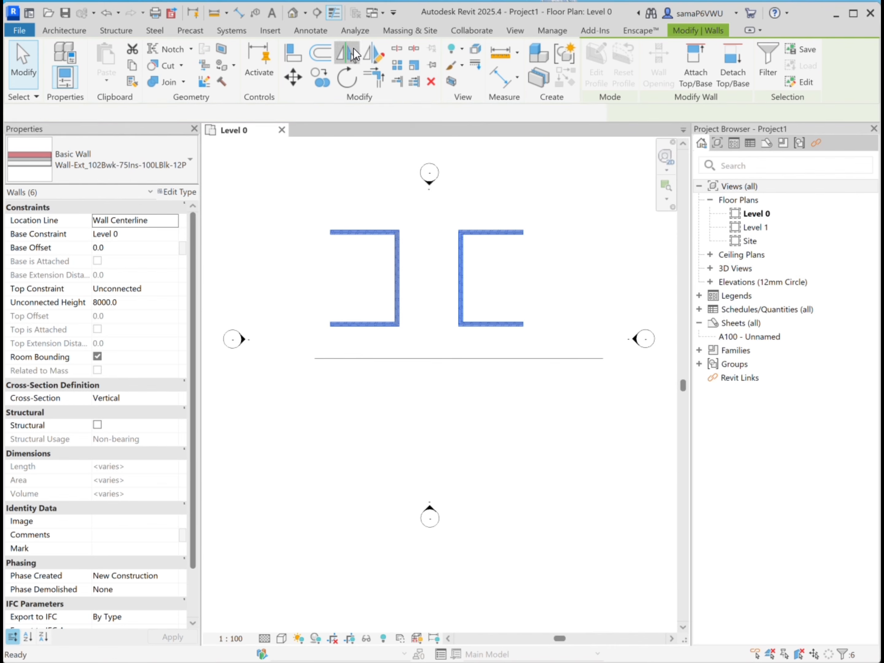
pyautogui.click(433, 359)
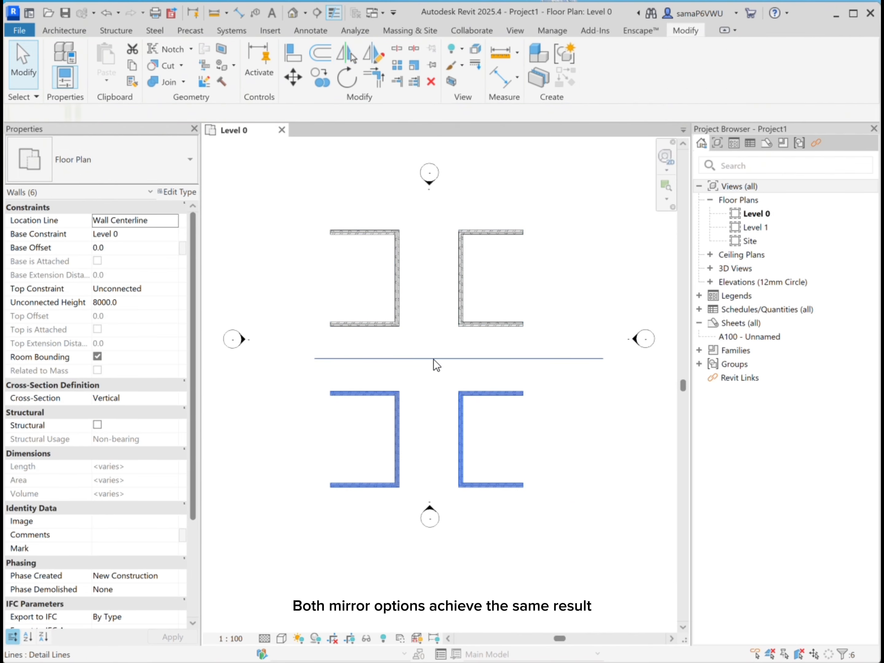
pyautogui.click(587, 263)
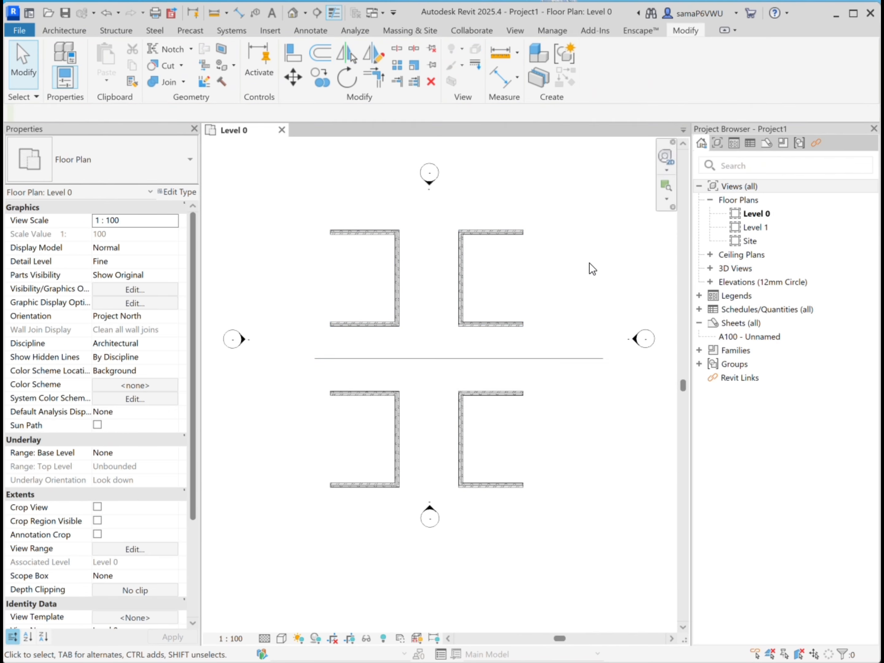
pyautogui.click(585, 359)
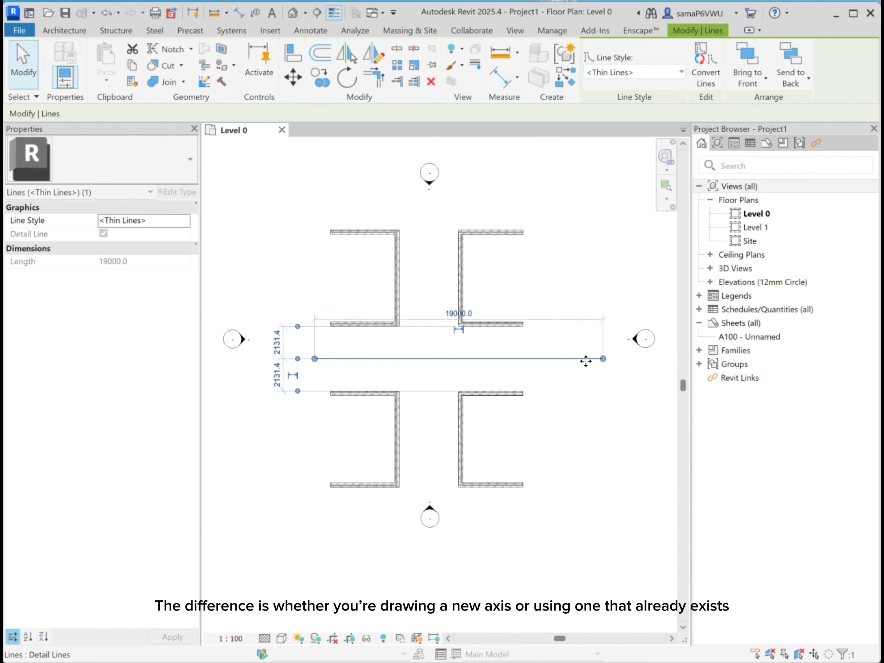
pyautogui.press('Delete')
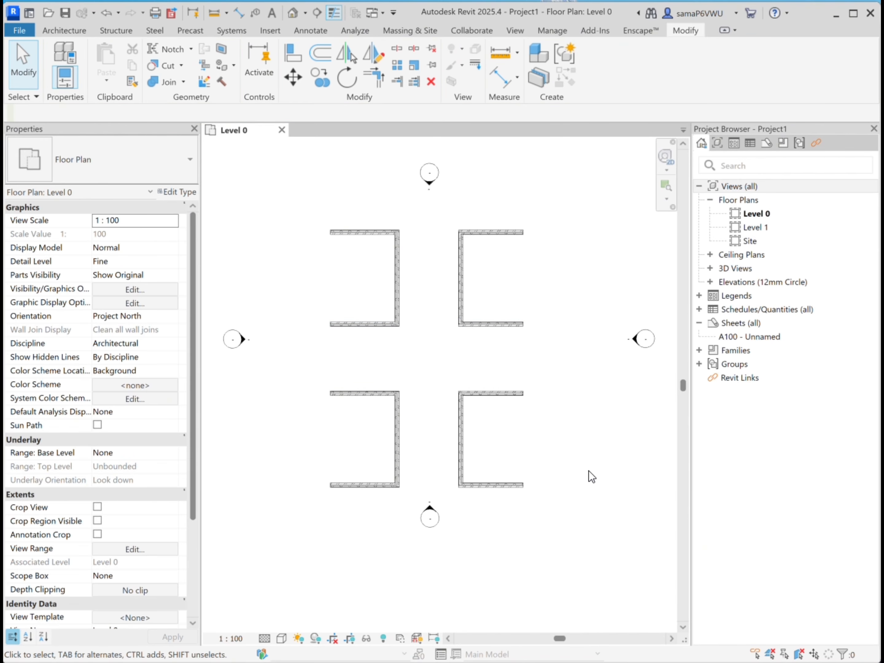
pyautogui.moveTo(588, 471); pyautogui.dragTo(594, 435, button='middle')
pyautogui.scroll(-1, 575, 453)
pyautogui.scroll(-1, 576, 452)
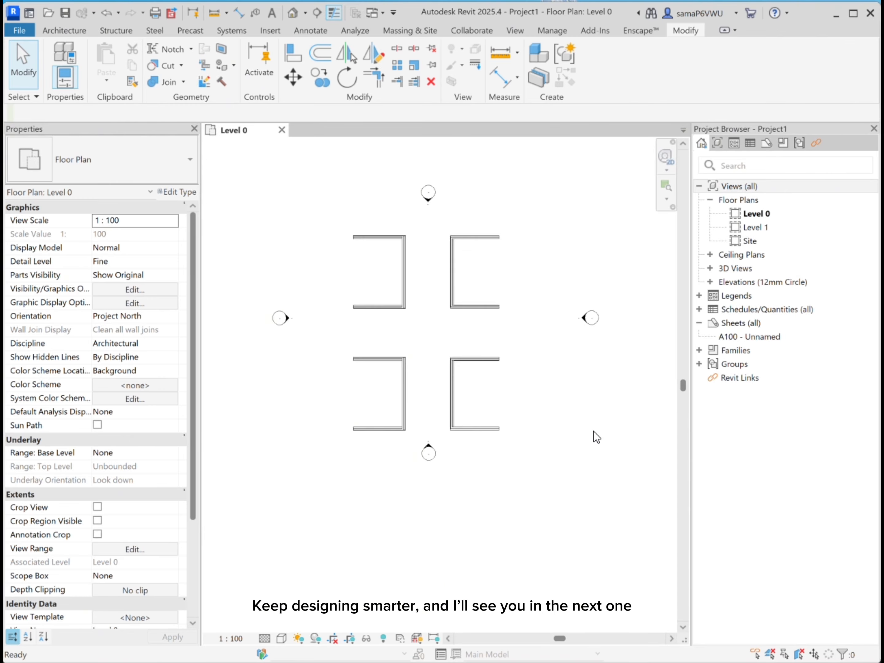
pyautogui.scroll(2, 469, 317)
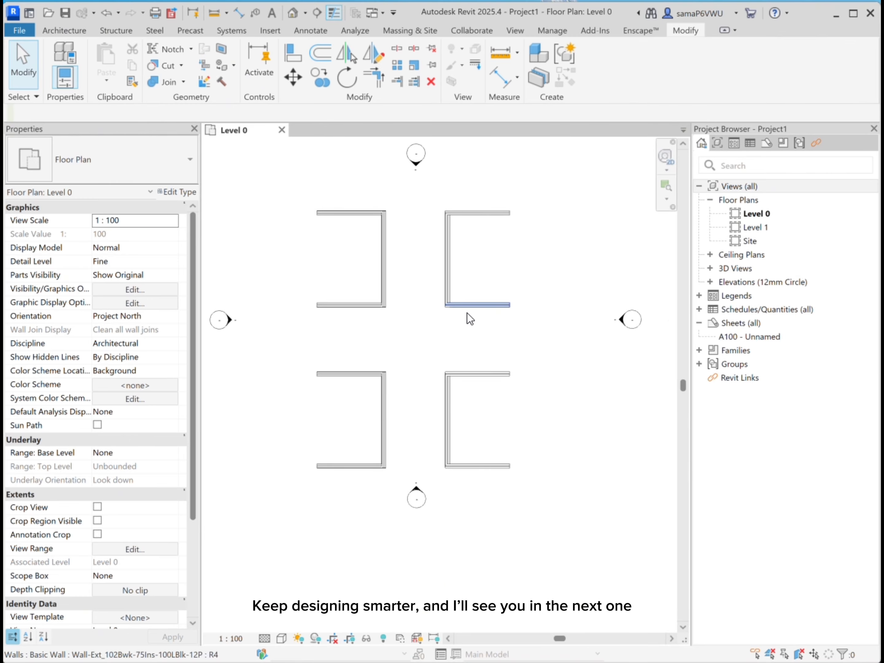
pyautogui.scroll(1, 468, 317)
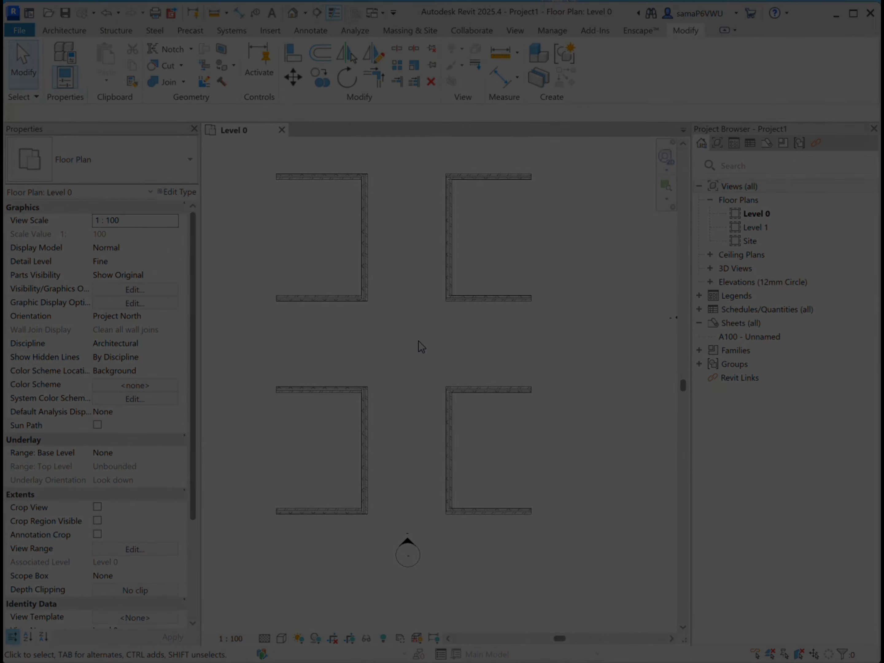